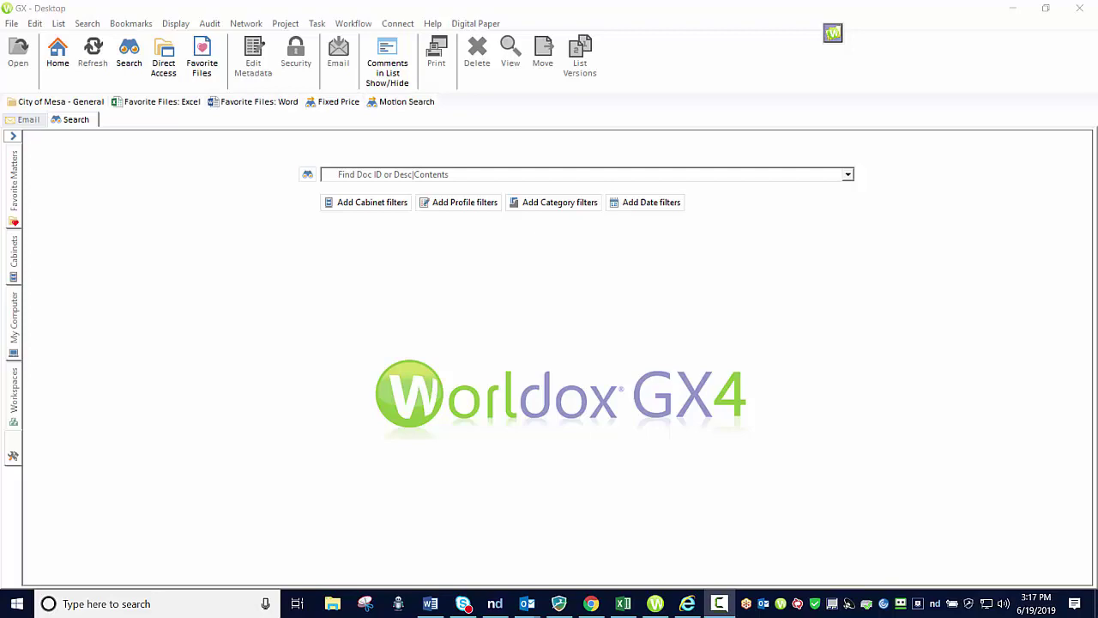
- Open the Desktop's Training Files folder in File Explorer with the Test BROWN Word window beside it
key("super+e")
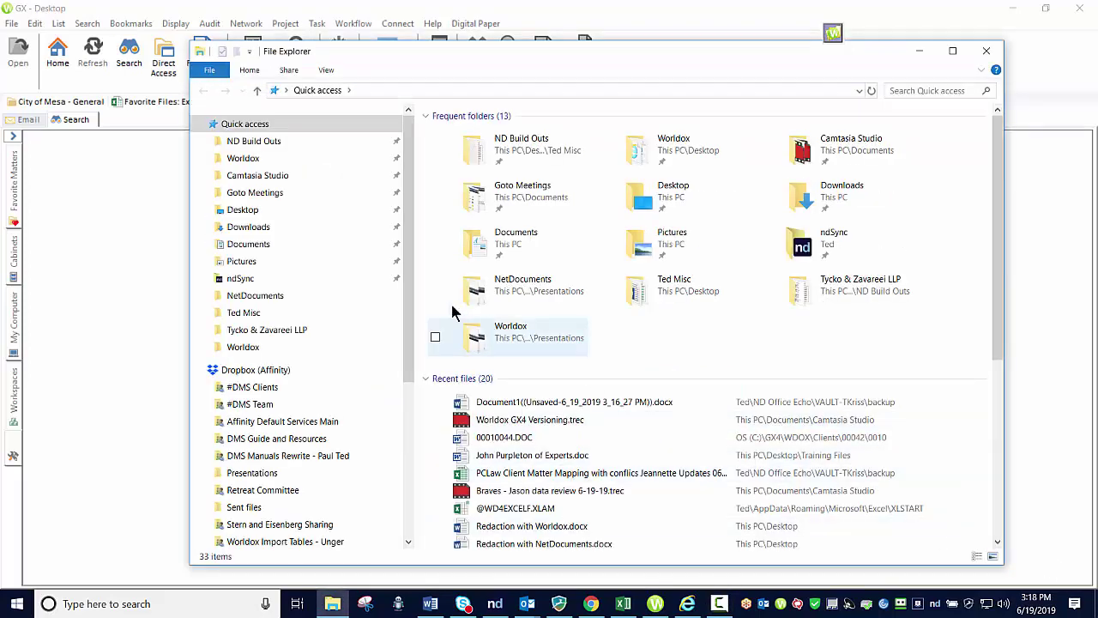
left_click(243, 210)
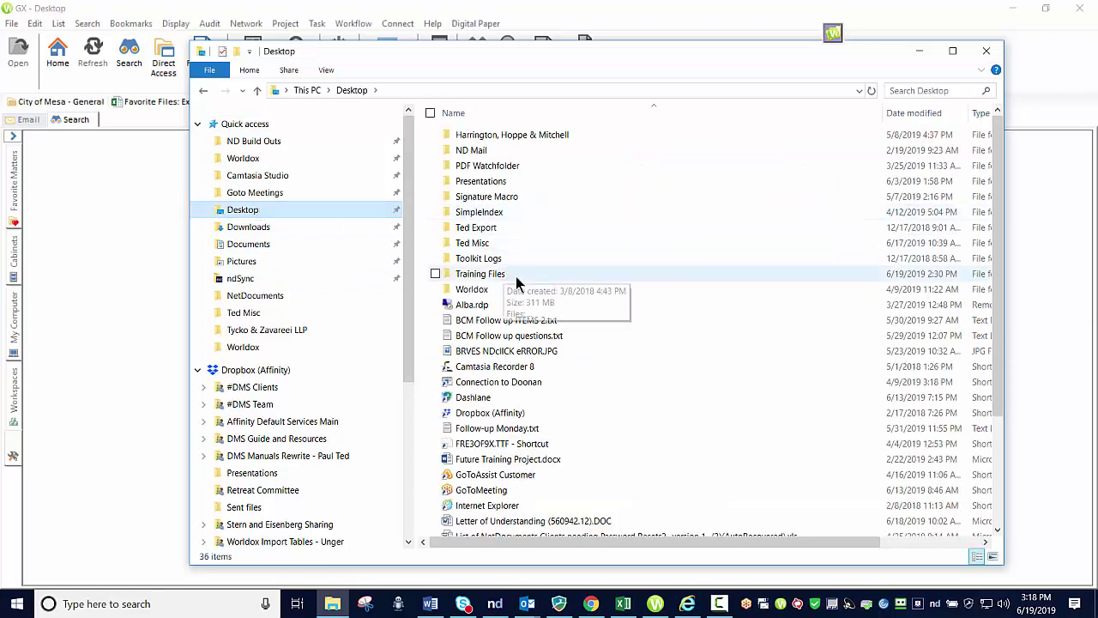
scroll(602, 300, "down", 3)
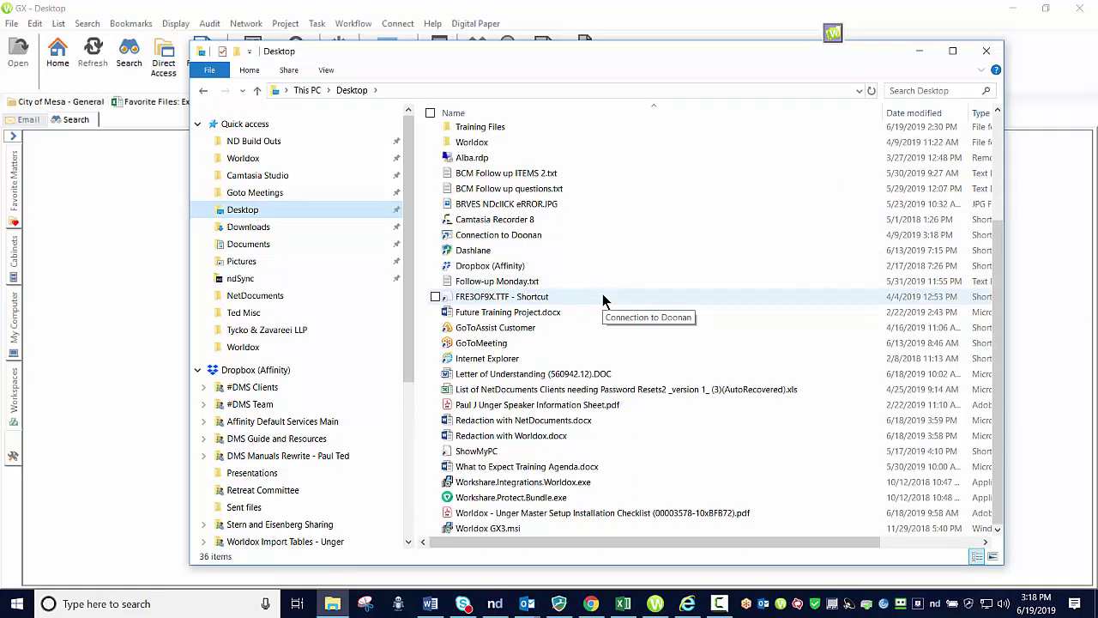
scroll(583, 311, "up", 3)
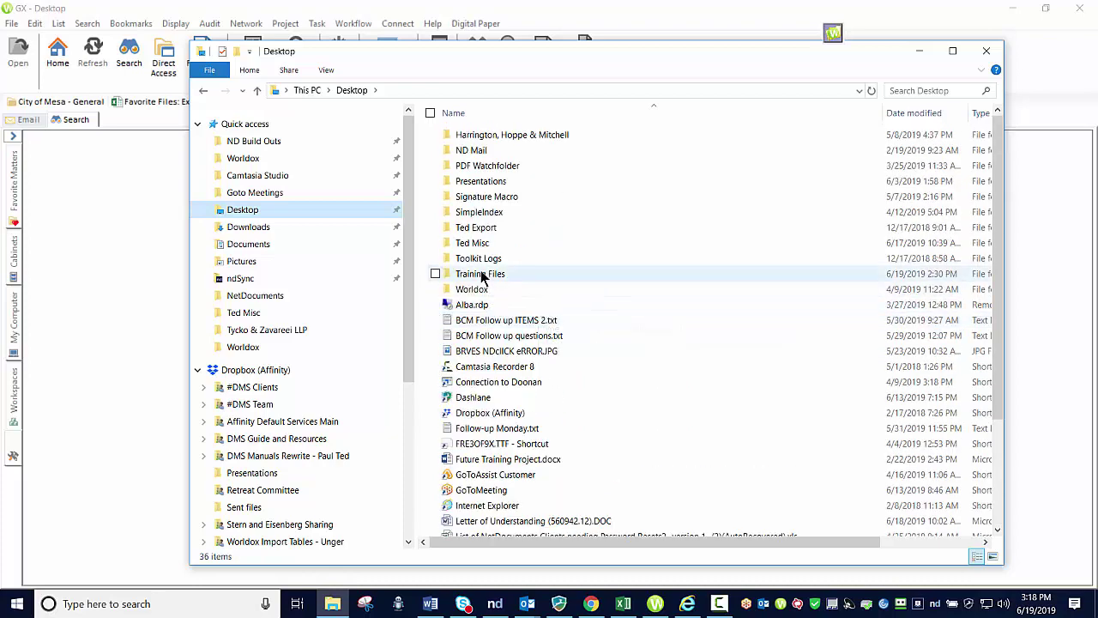
double_click(481, 274)
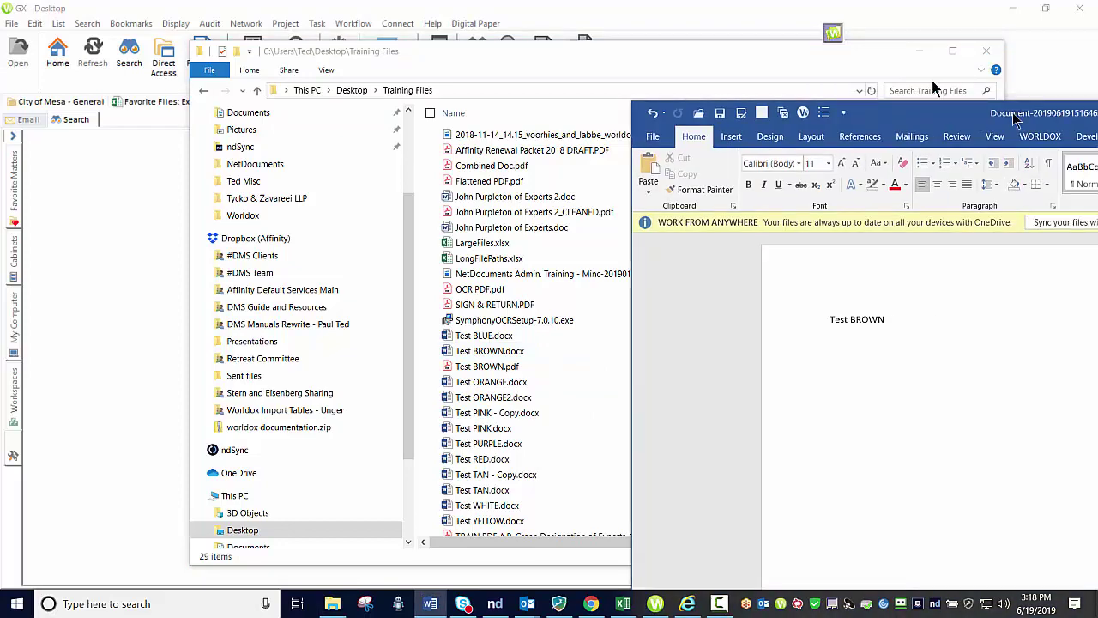
left_click_drag(1002, 58, 986, 58)
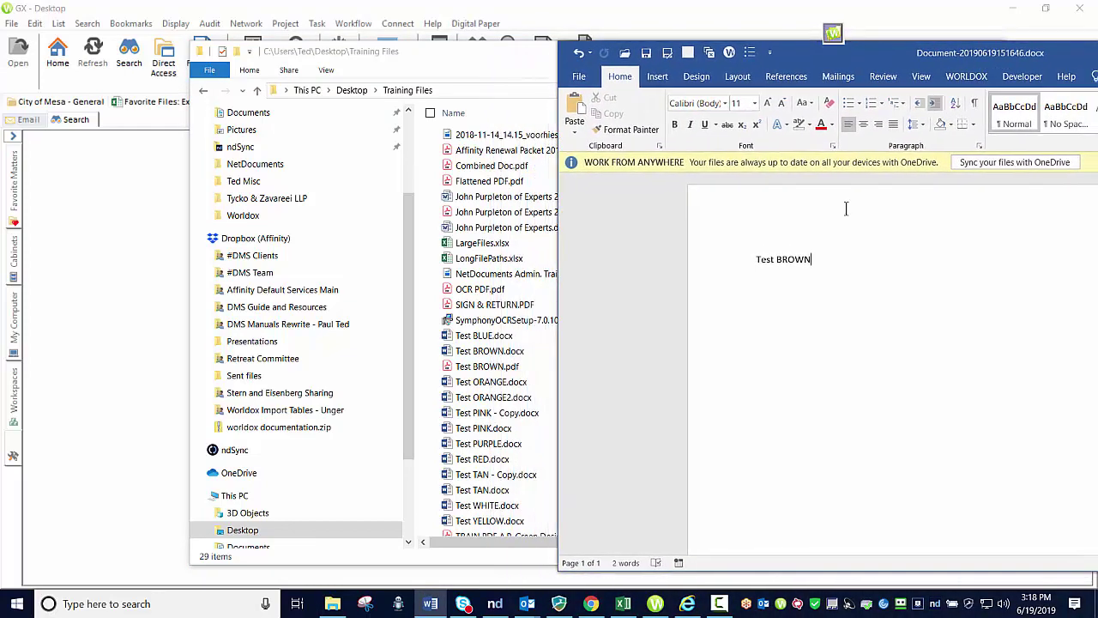
left_click_drag(799, 54, 895, 56)
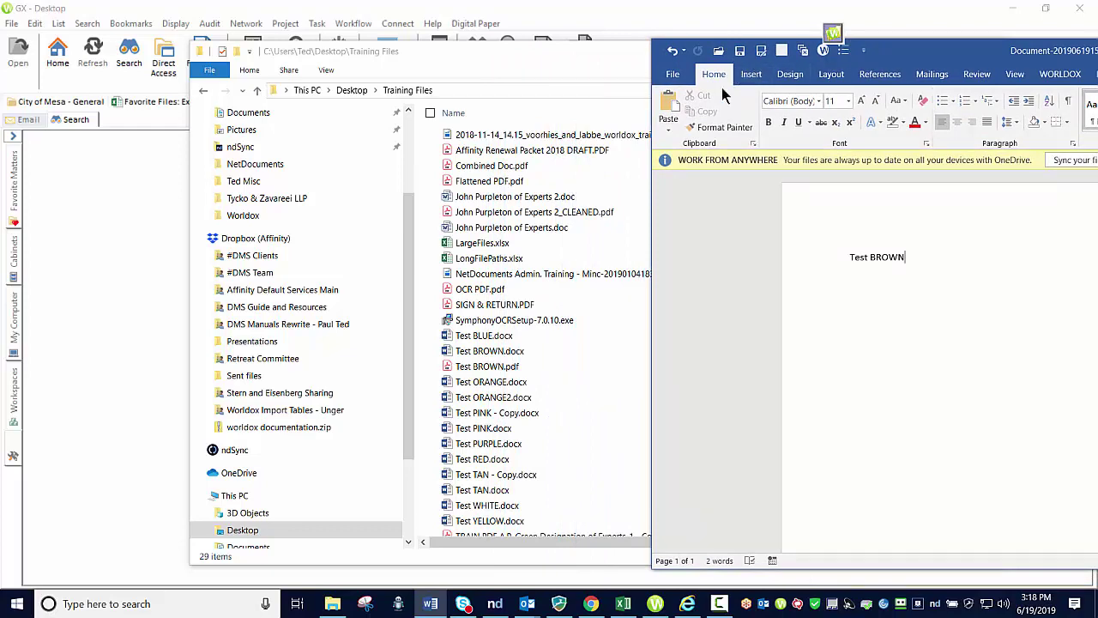
- Create a new blank Word document and close the old one without saving
left_click(672, 74)
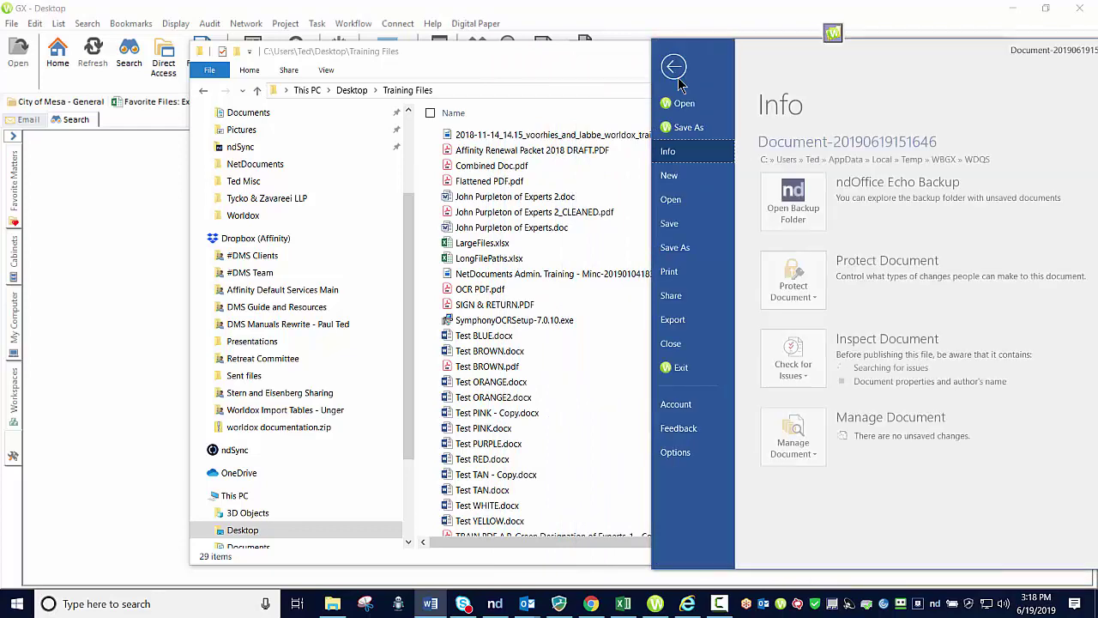
left_click(676, 176)
left_click(841, 257)
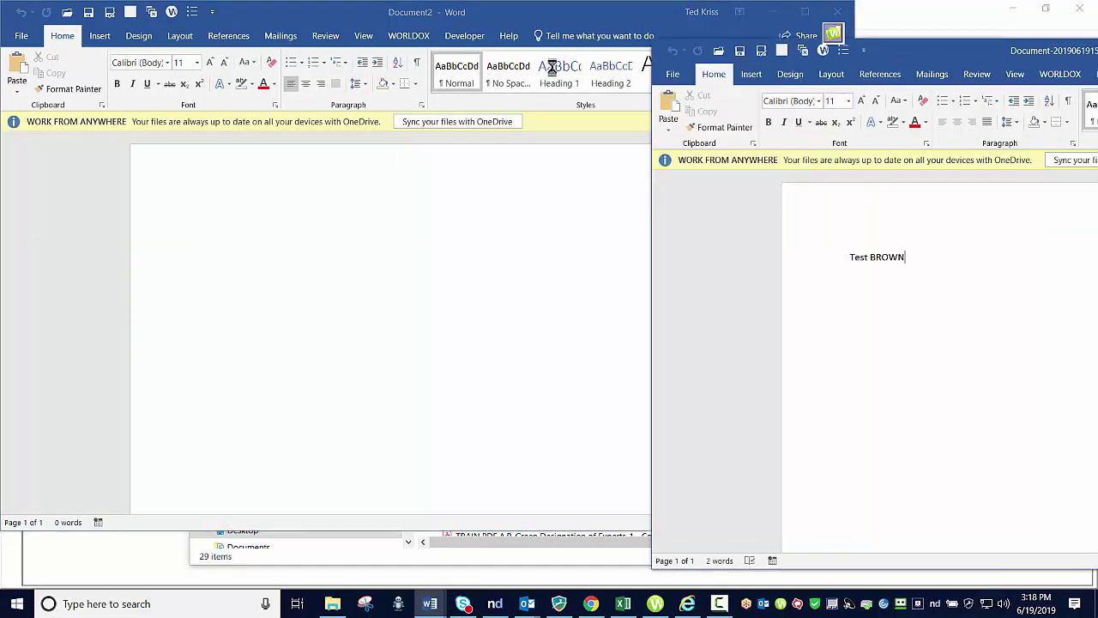
left_click(924, 336)
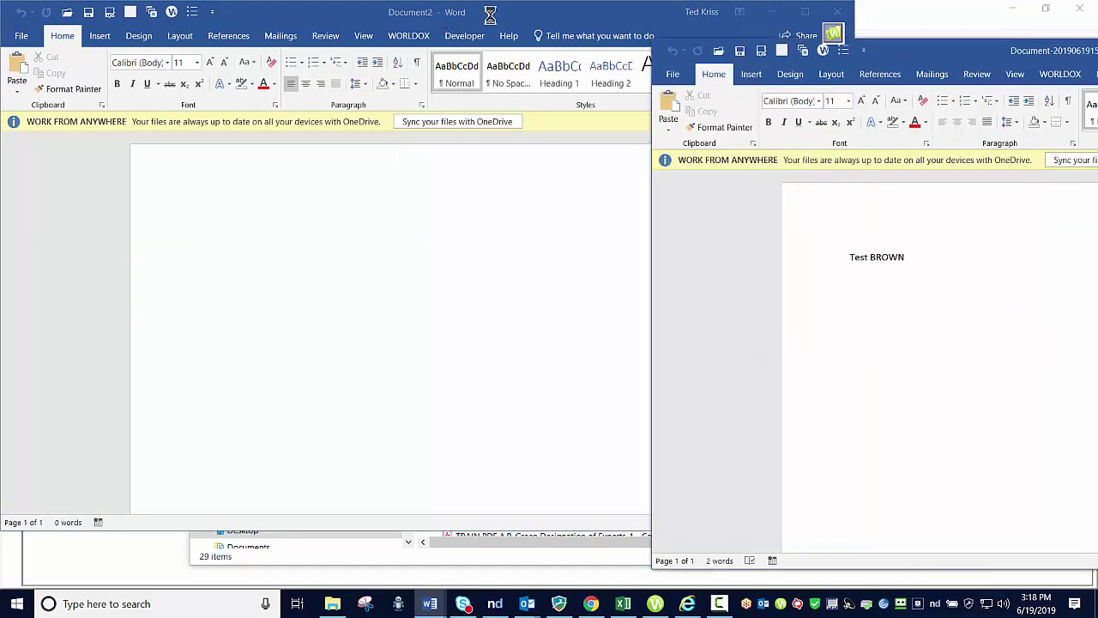
left_click_drag(569, 23, 855, 28)
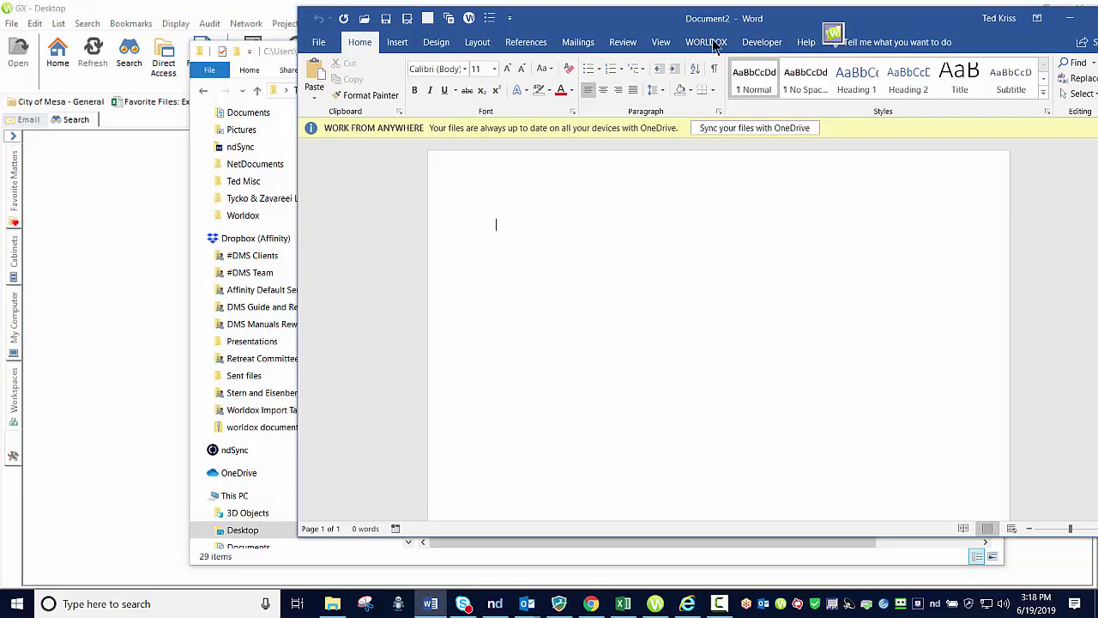
- Save the new document as Test BROWN in Desktop\Training Files
left_click(319, 43)
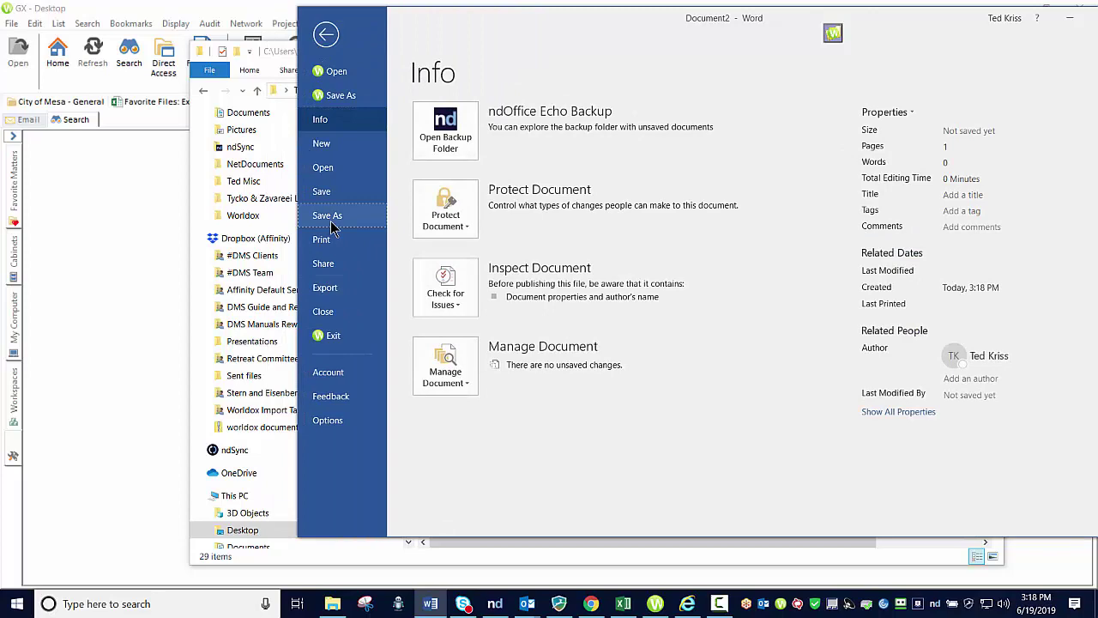
left_click(331, 222)
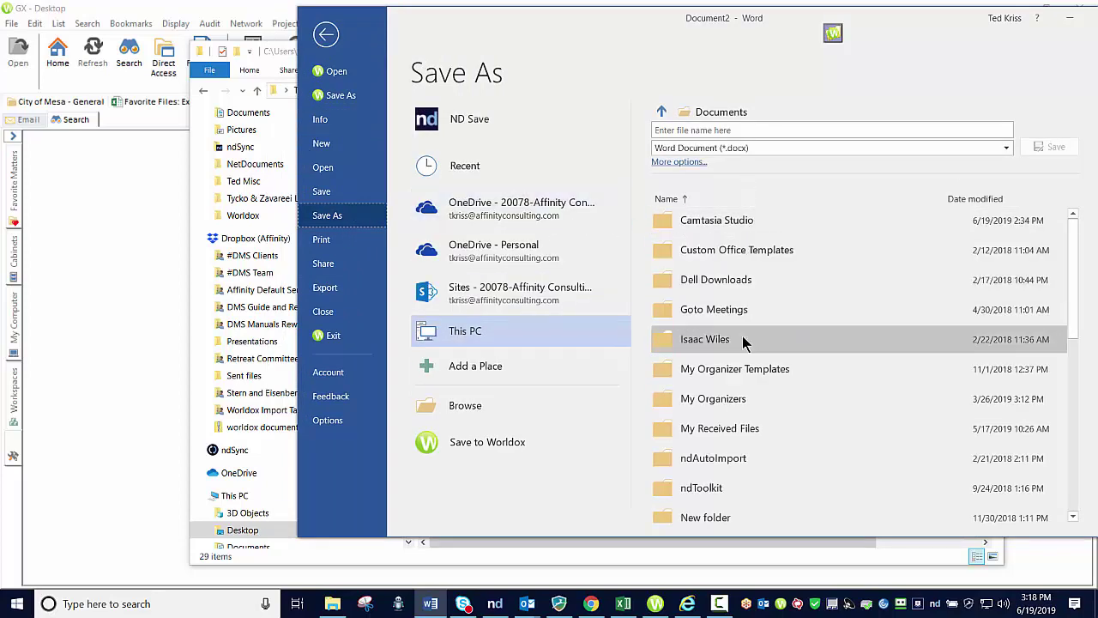
left_click(480, 405)
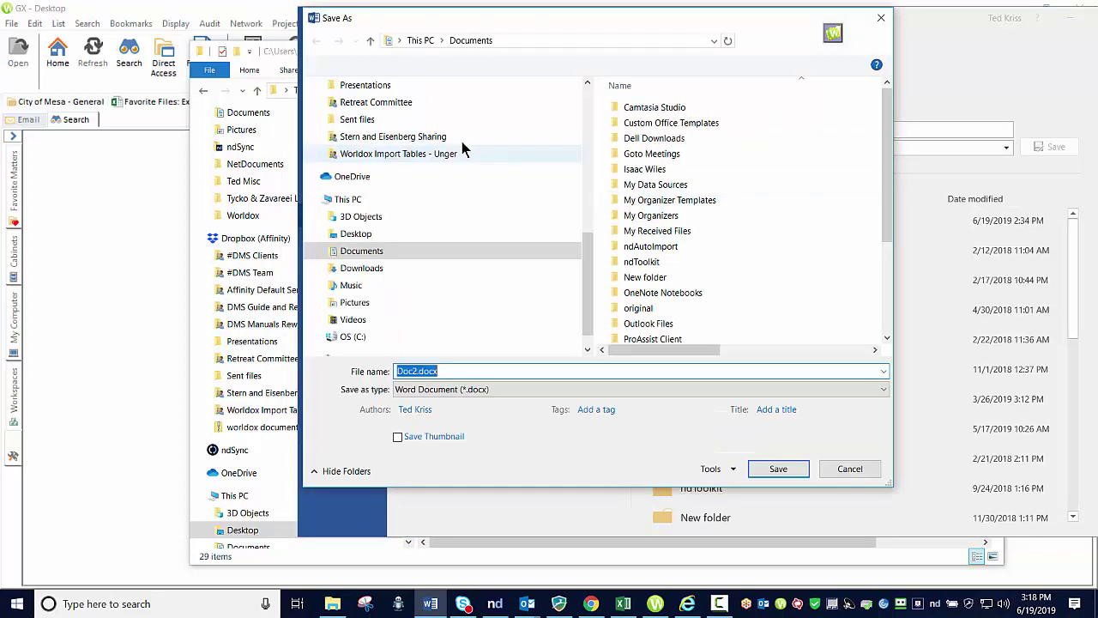
left_click(359, 235)
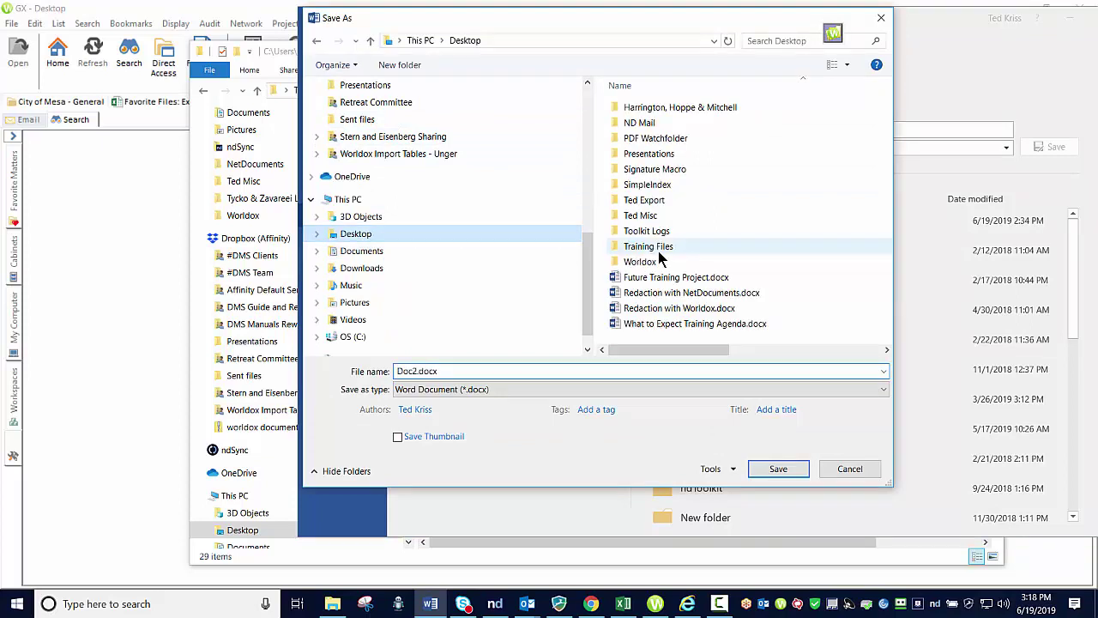
double_click(650, 247)
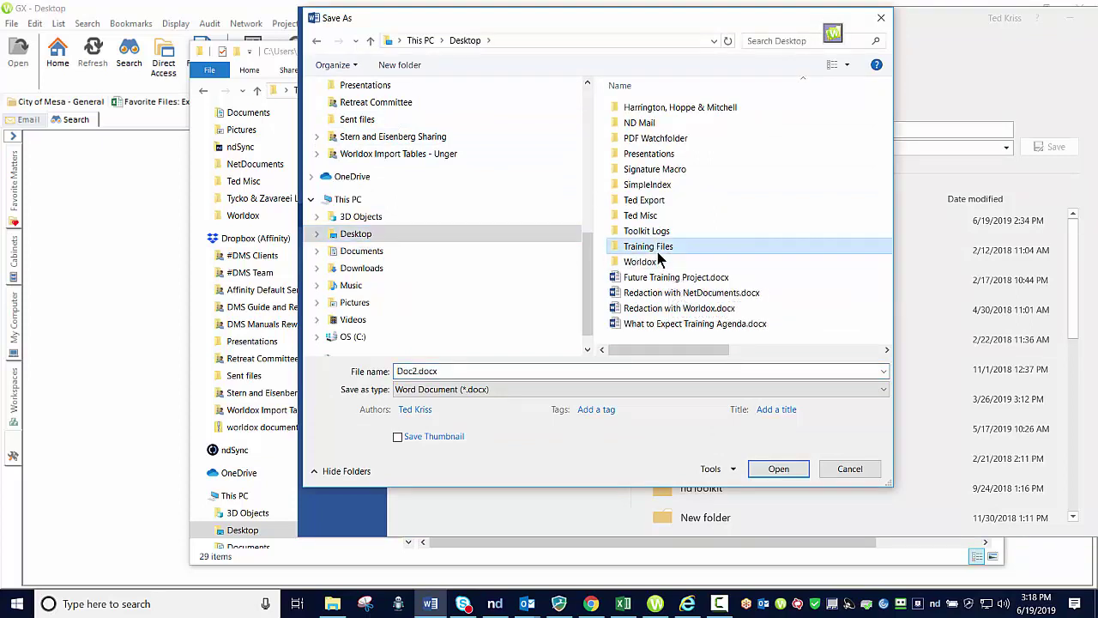
left_click(461, 369)
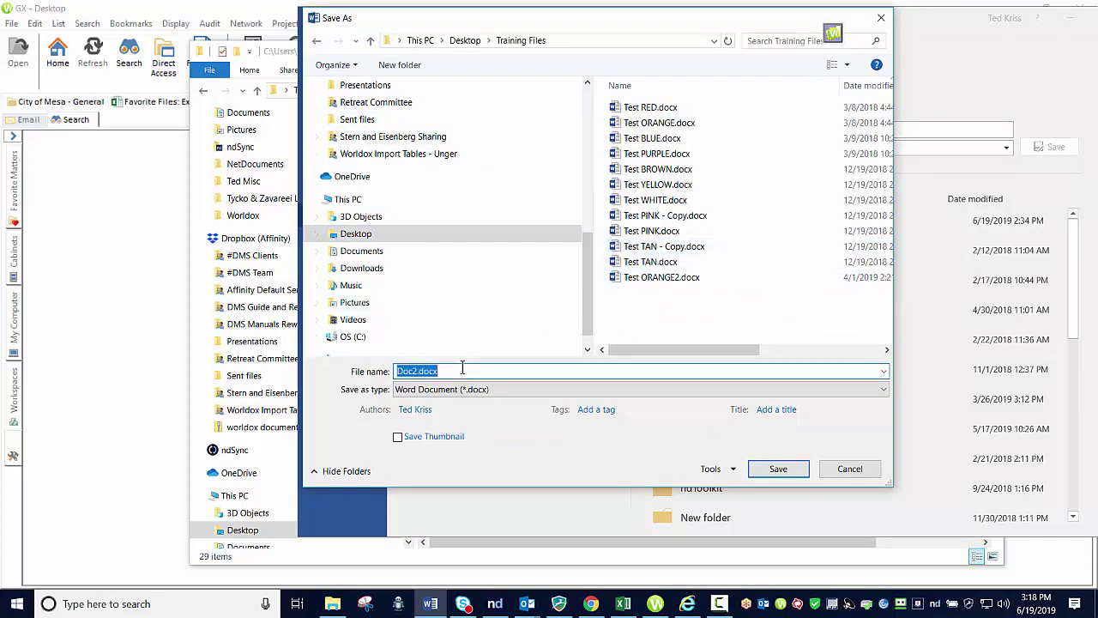
type("Test BROWN")
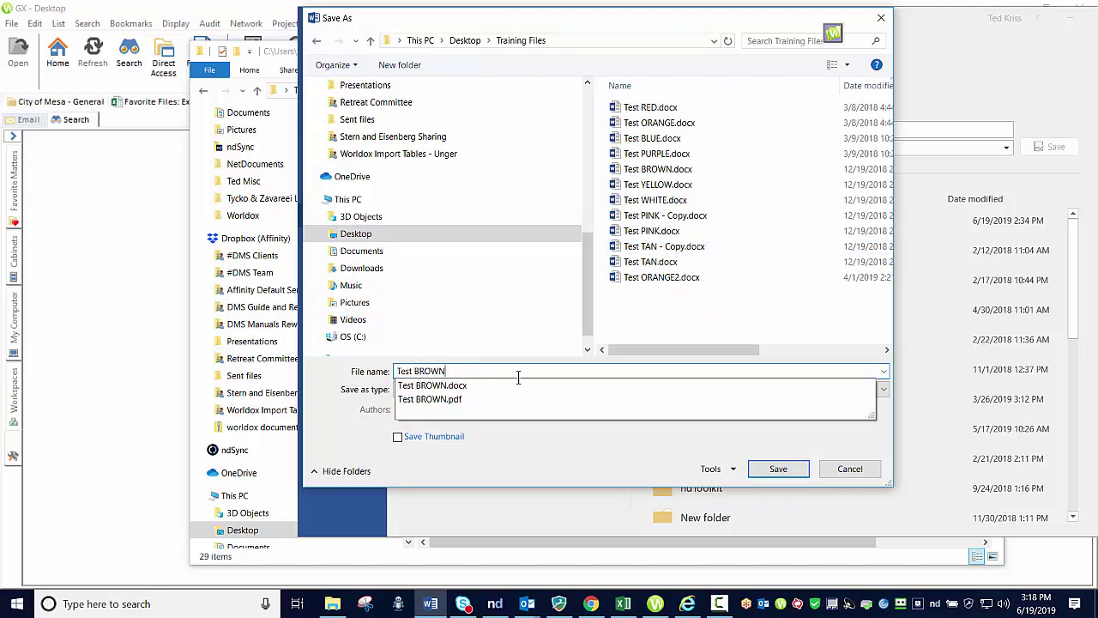
left_click(778, 468)
- Try saving as Test BROWN, then cancel replacing the existing Test BROWN.docx
left_click(776, 469)
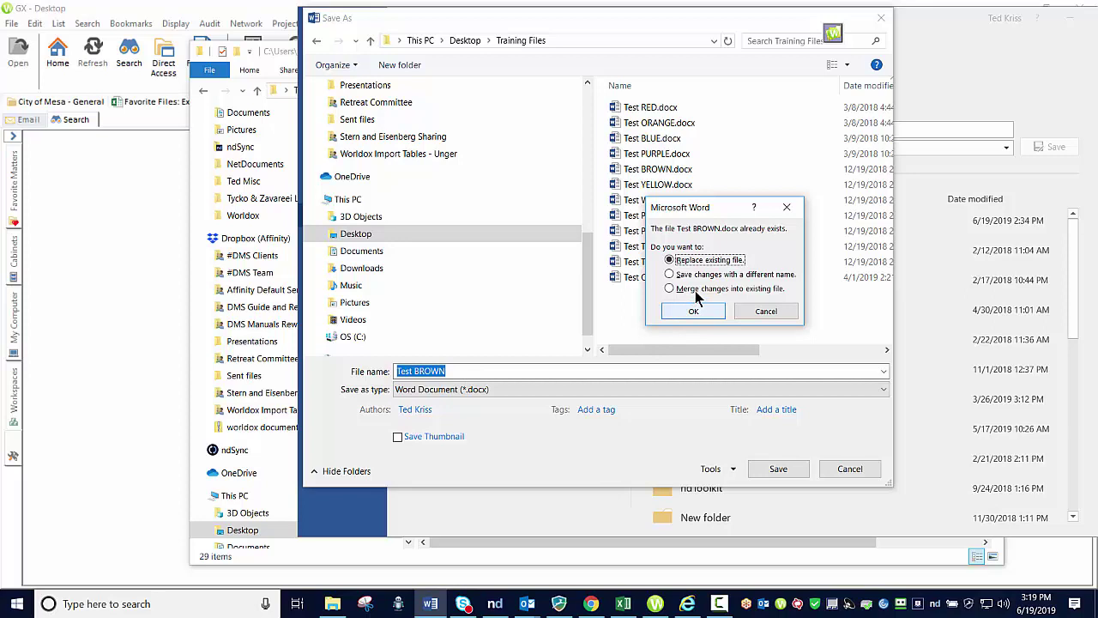
left_click(474, 371)
key("Tab")
key("Return")
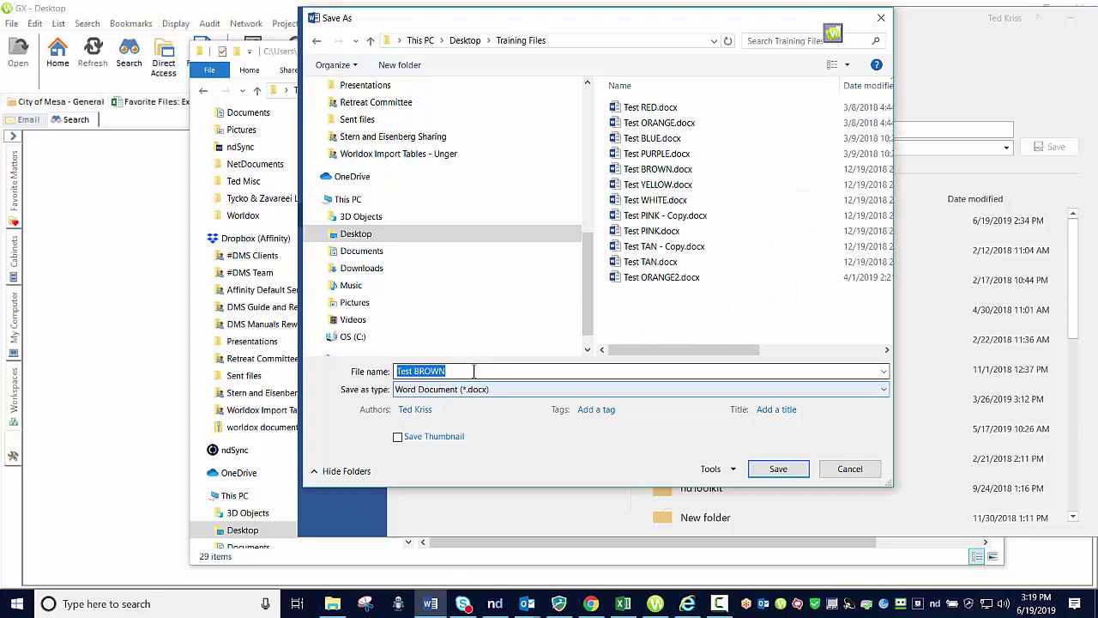
- Save the document under a different name, Test BROWN2, in Training Files
left_click(783, 468)
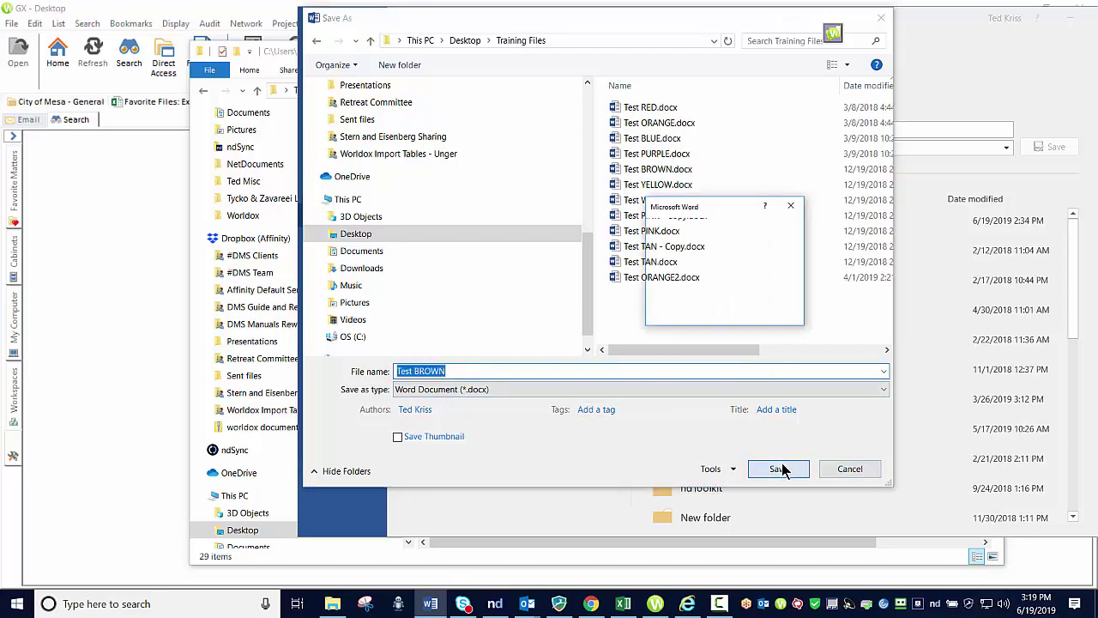
left_click(691, 276)
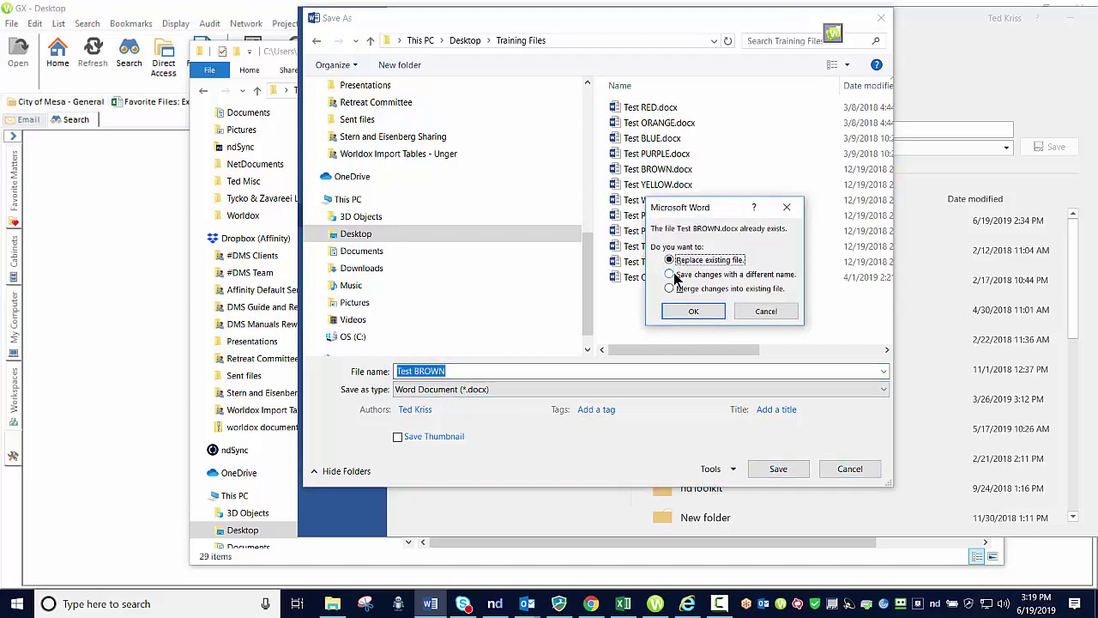
left_click(694, 312)
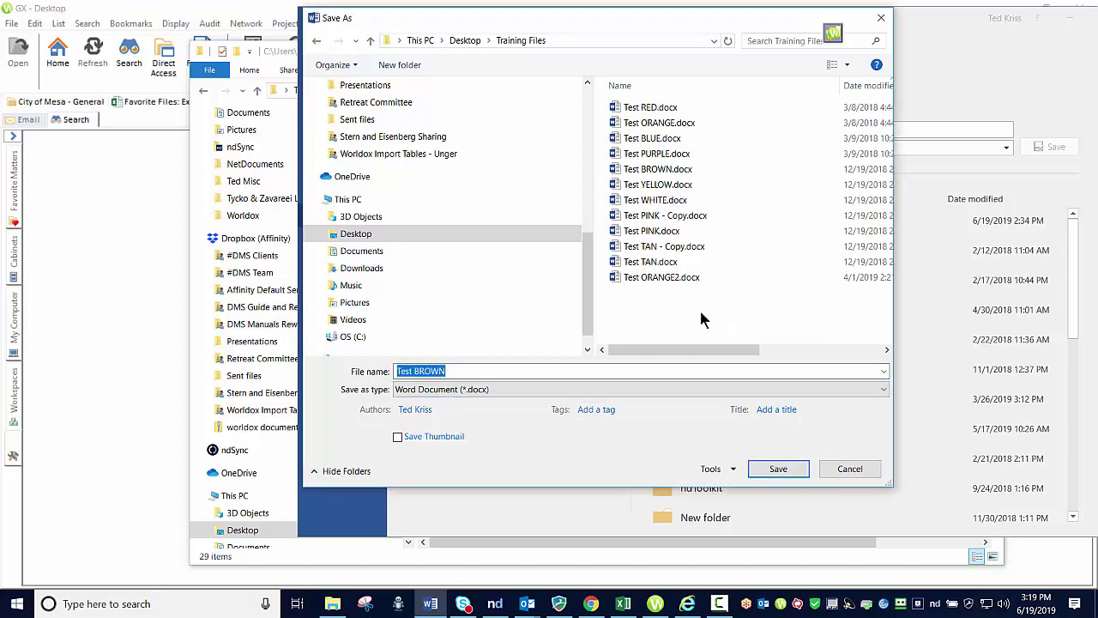
left_click(458, 371)
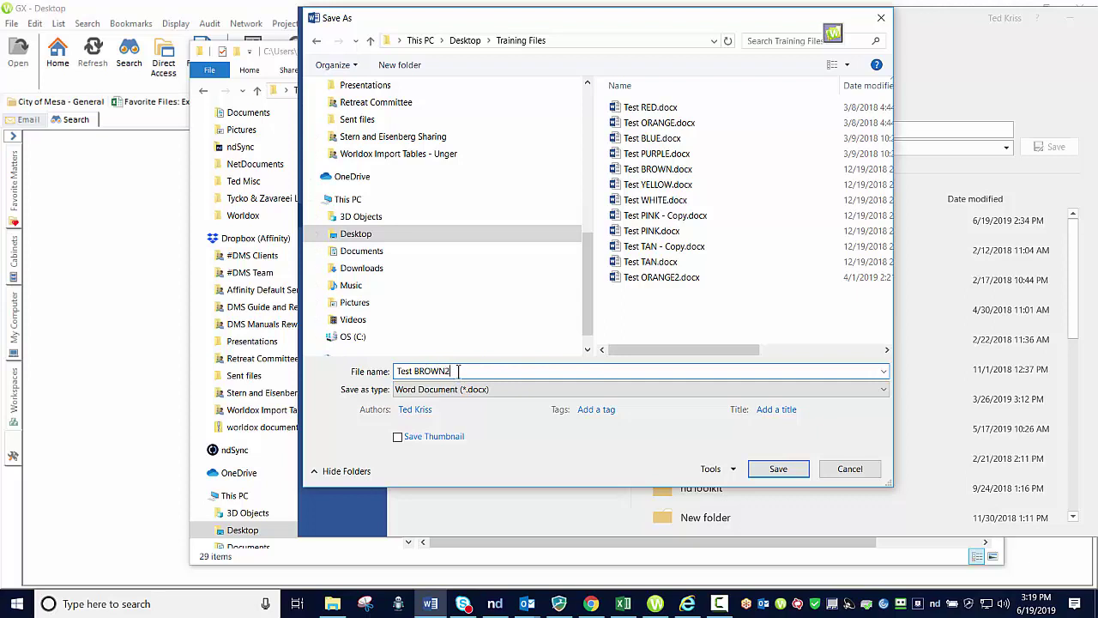
key("BackSpace")
type("2")
left_click(777, 469)
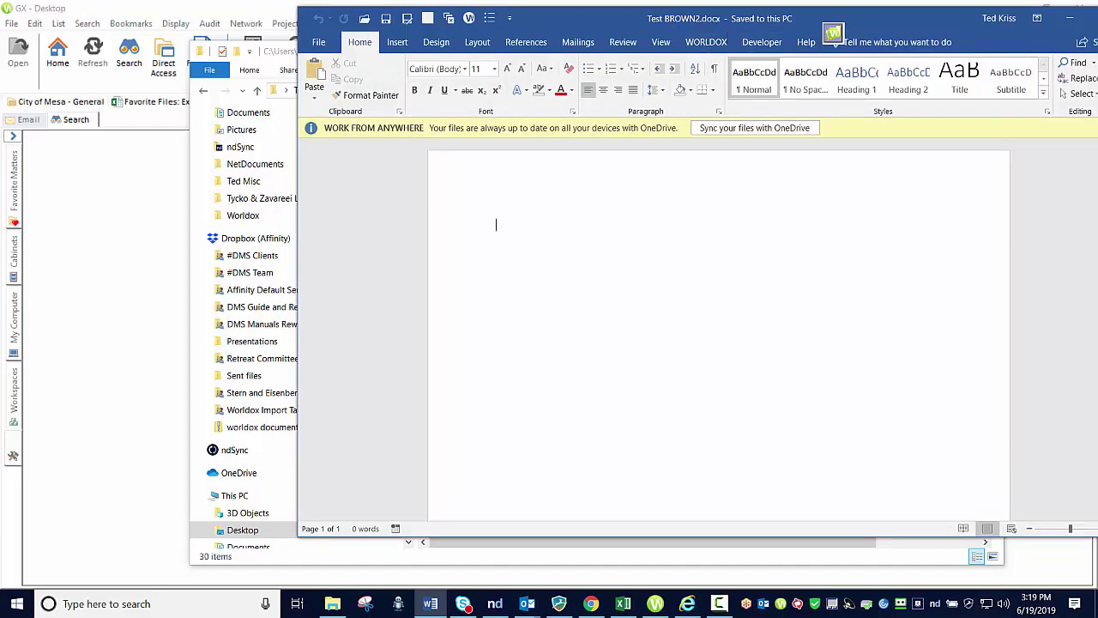
- Close Word, sort Training Files by name to find Test BROWN2.docx, then close Explorer
key("alt+F4")
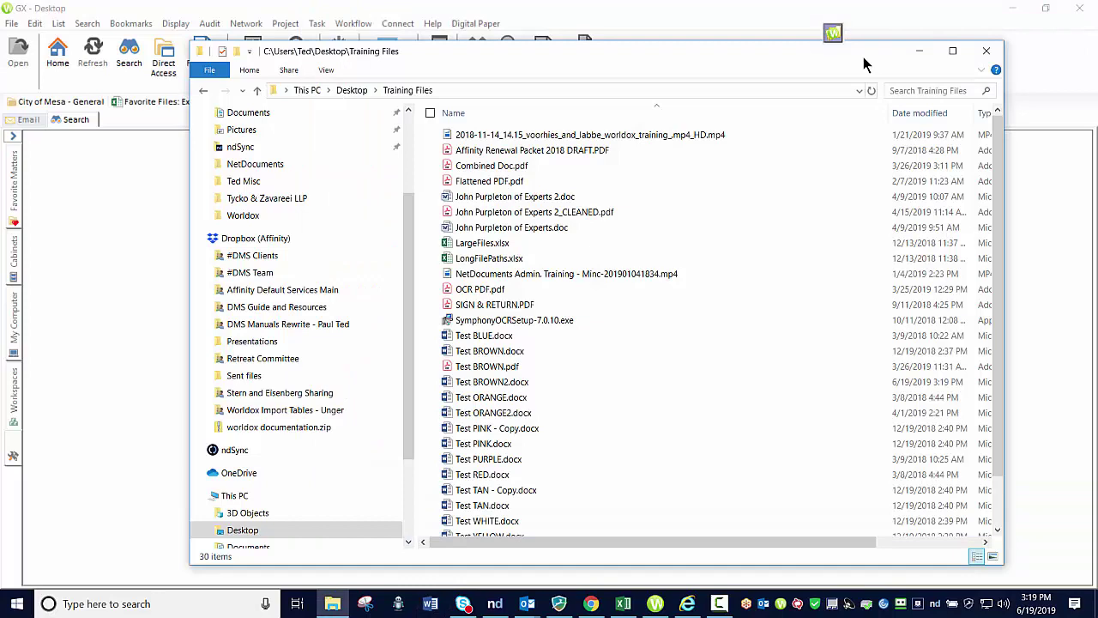
left_click(523, 115)
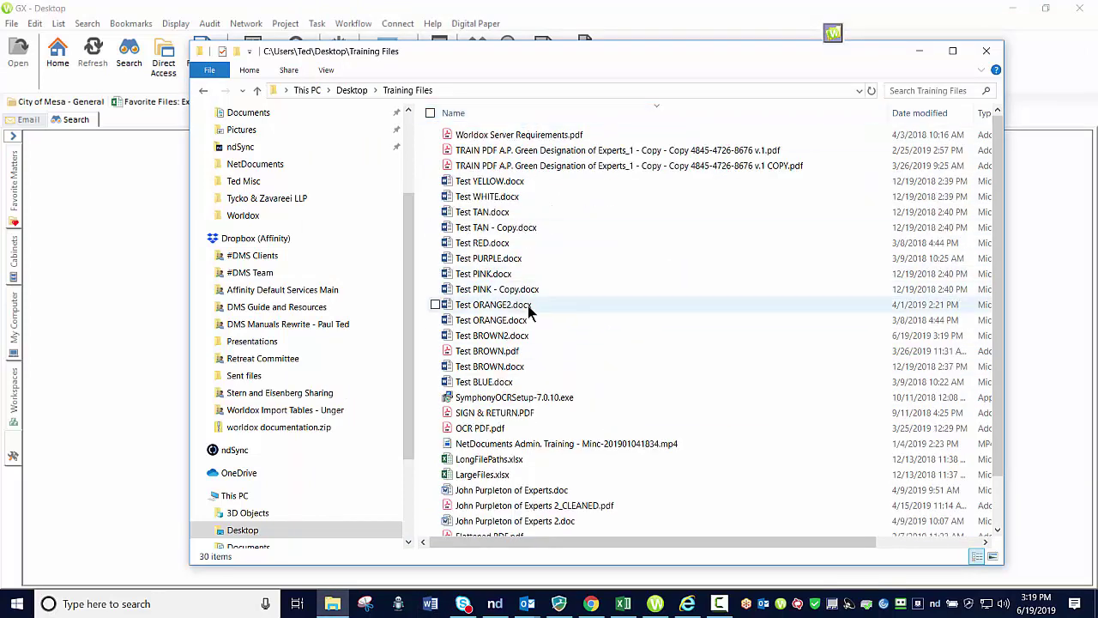
left_click(506, 337)
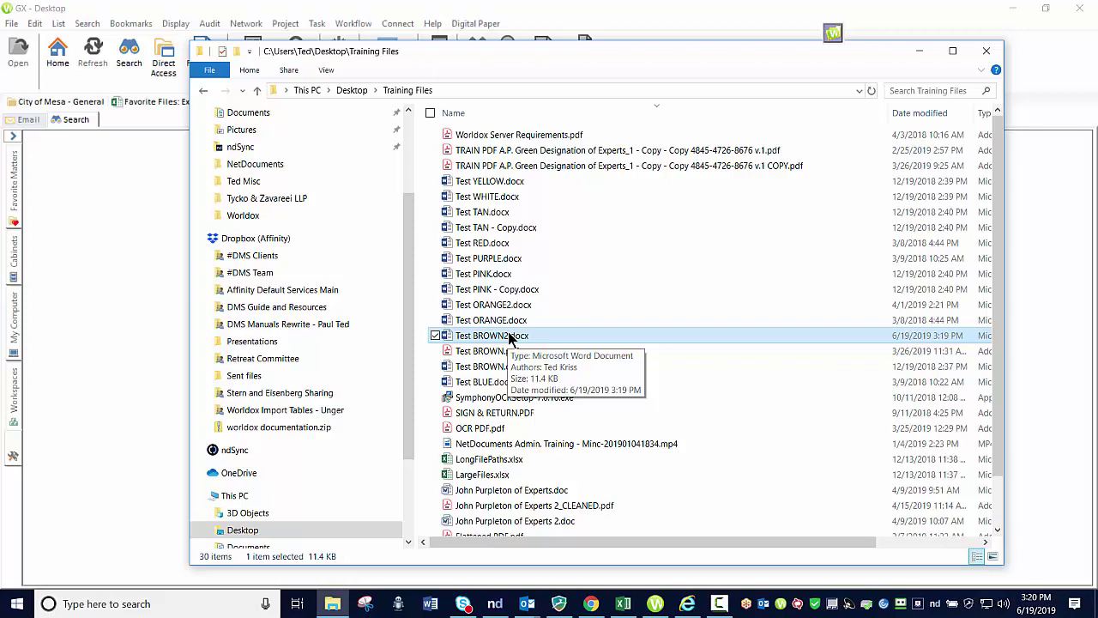
left_click(986, 53)
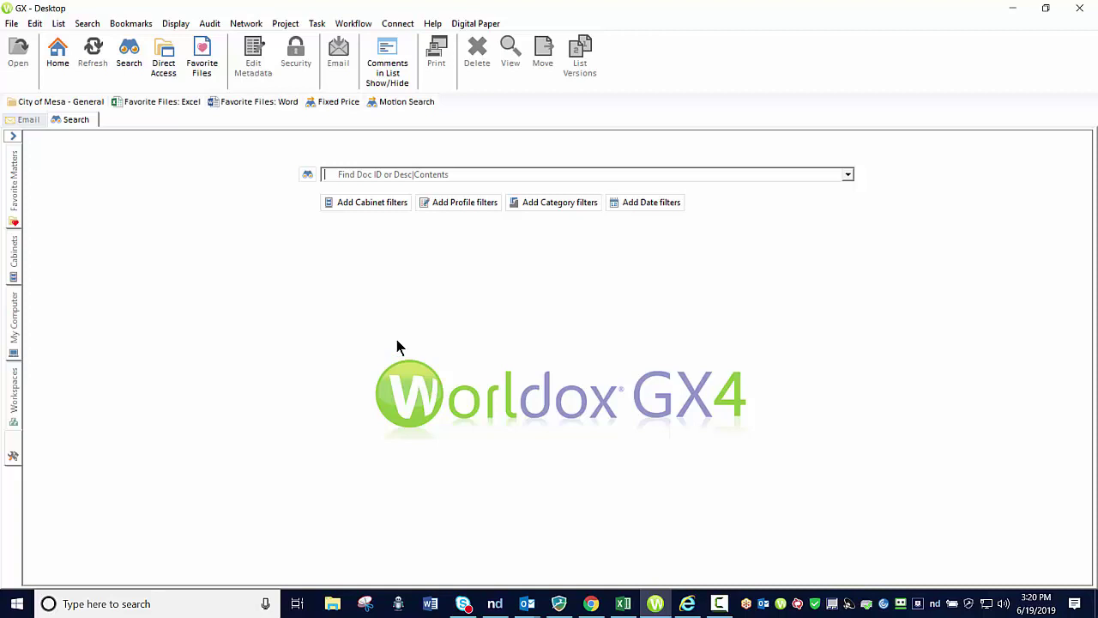
- Use Direct Access to list client 00042 Acme Manufacturing, matter 0010 General, sorted by Modified
left_click(165, 60)
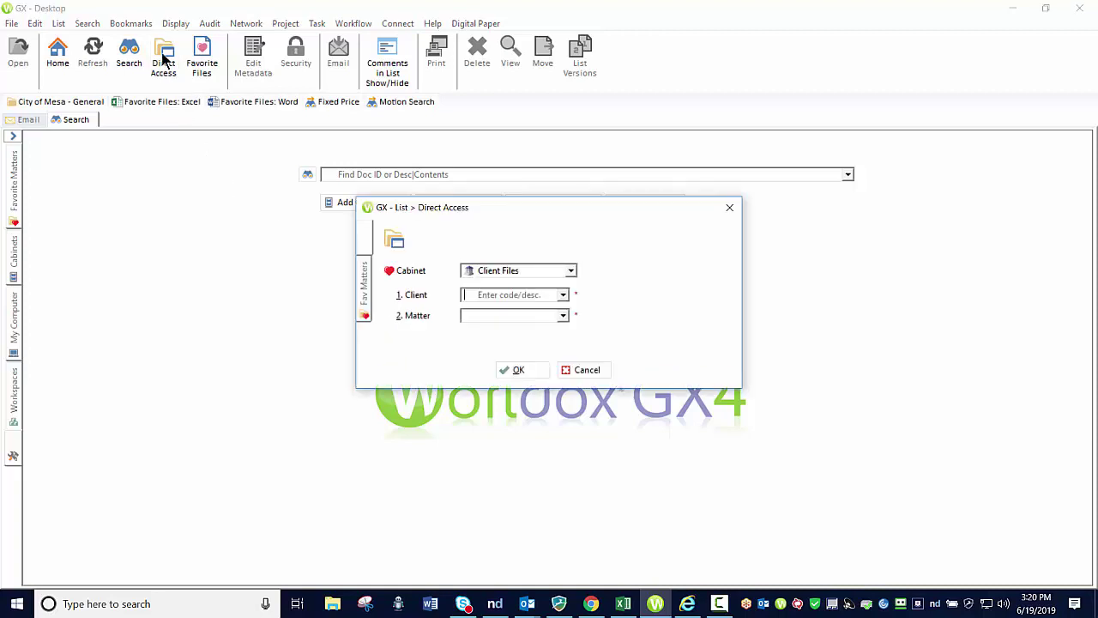
left_click(418, 296)
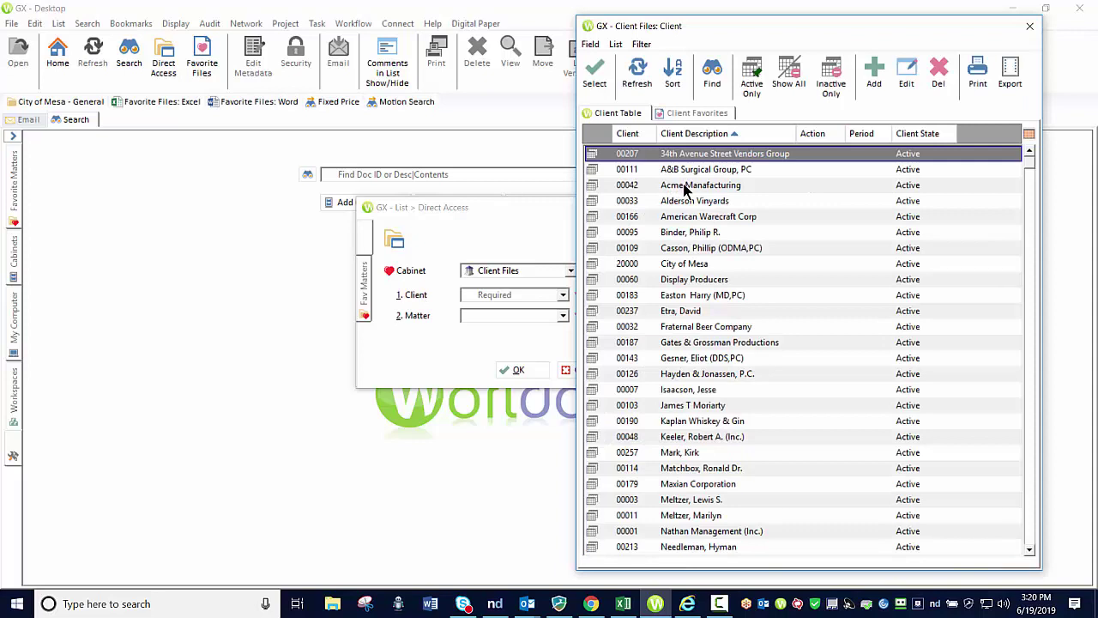
double_click(685, 186)
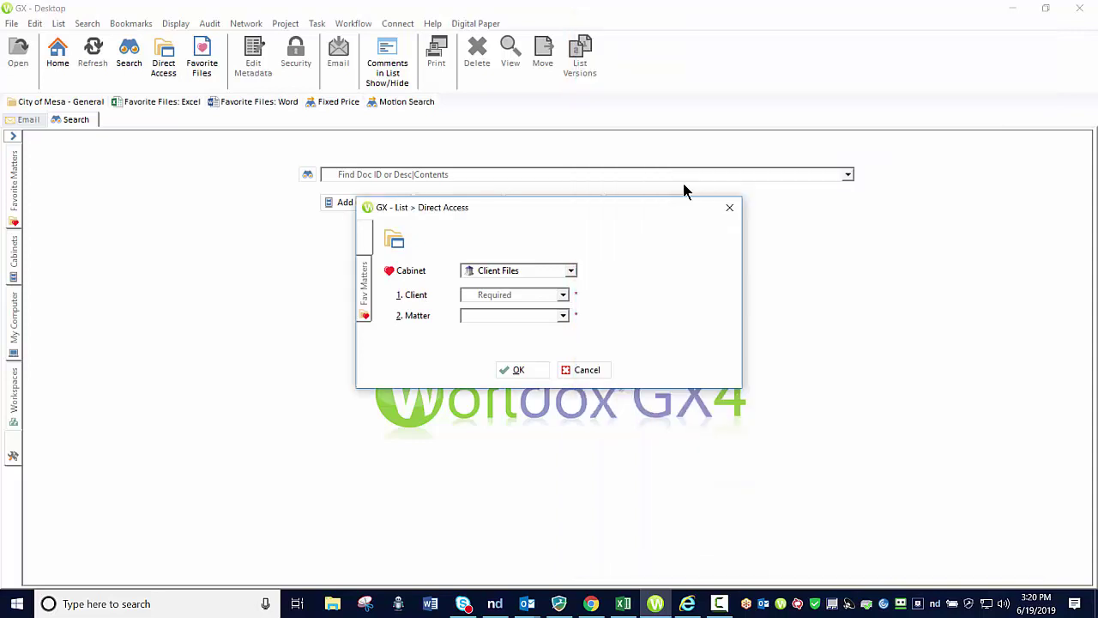
left_click(414, 316)
double_click(676, 271)
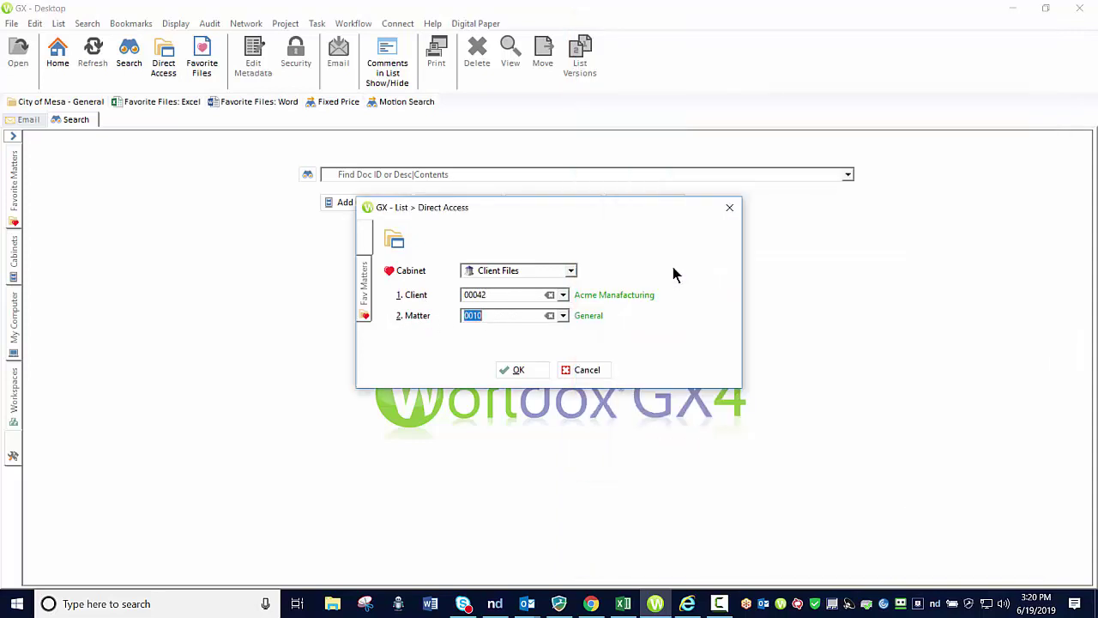
left_click(519, 369)
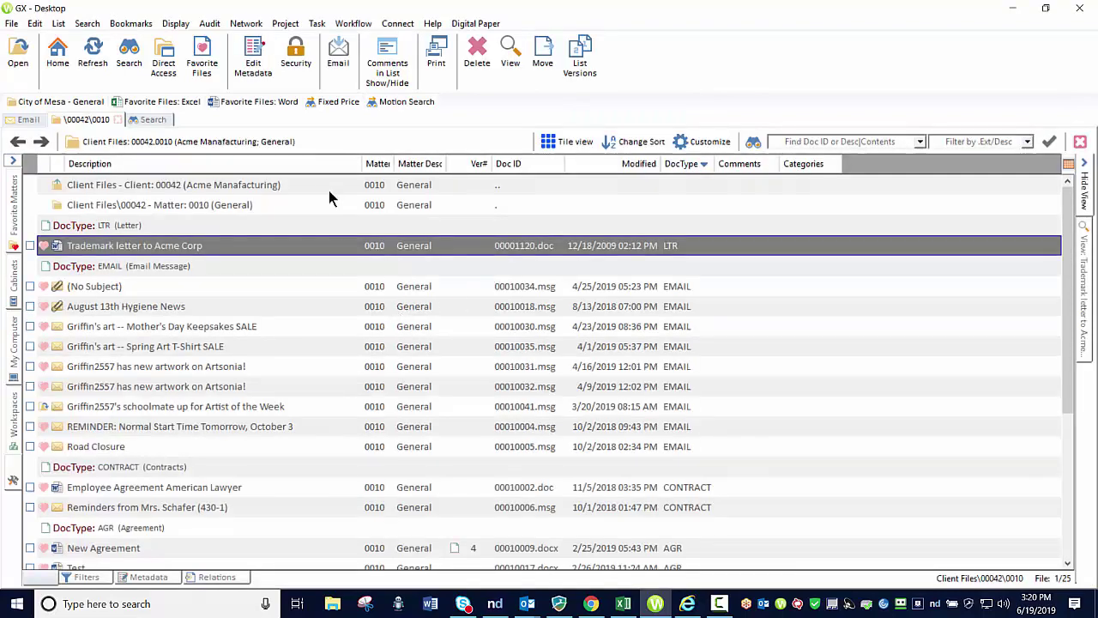
left_click(638, 163)
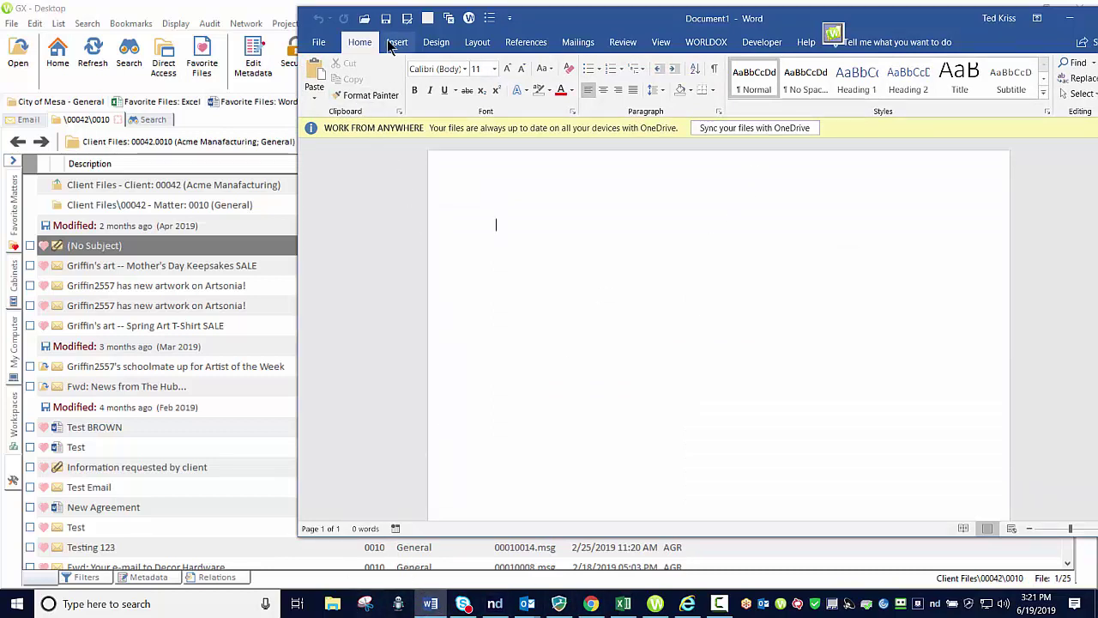
- Browse to John Purpleton of Experts.doc in Word, dismissing the Worldox Open Data Source window
left_click(319, 45)
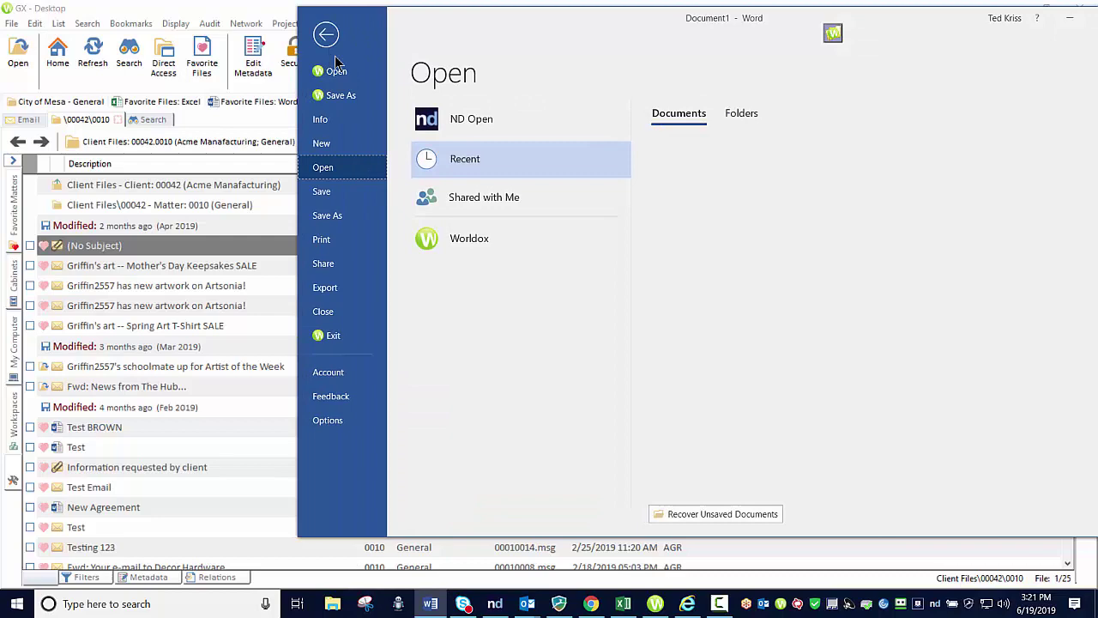
left_click(457, 443)
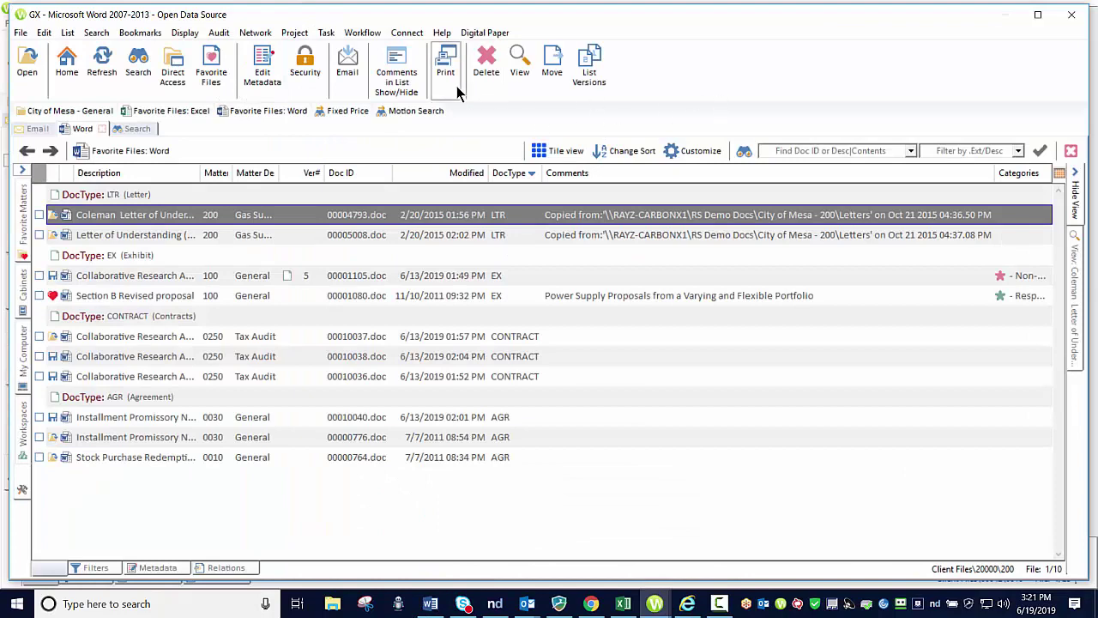
left_click(1074, 13)
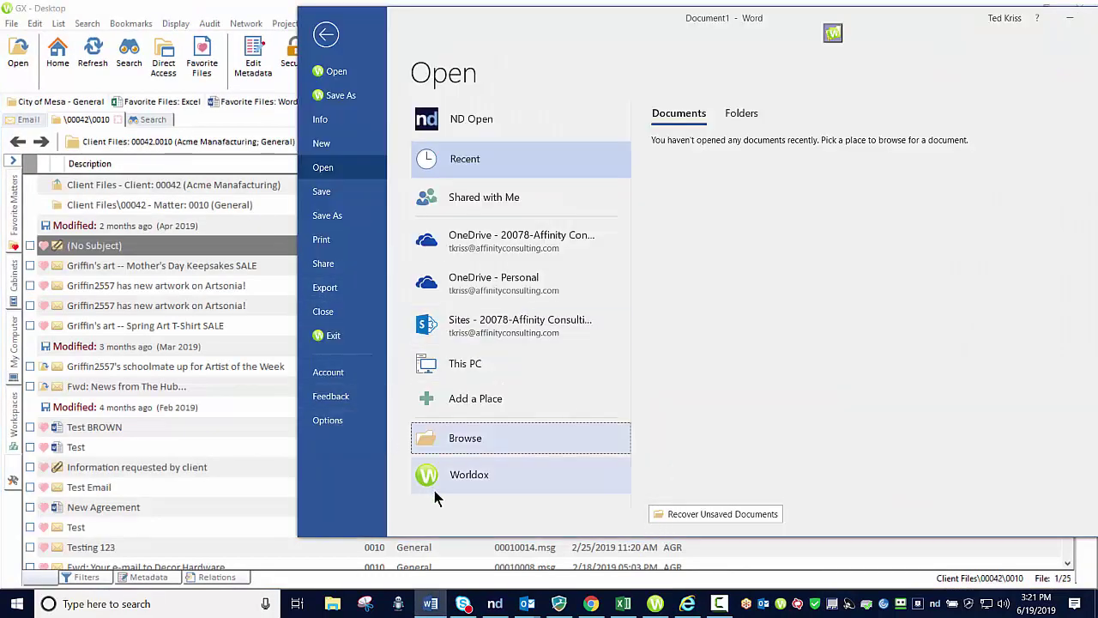
left_click(509, 439)
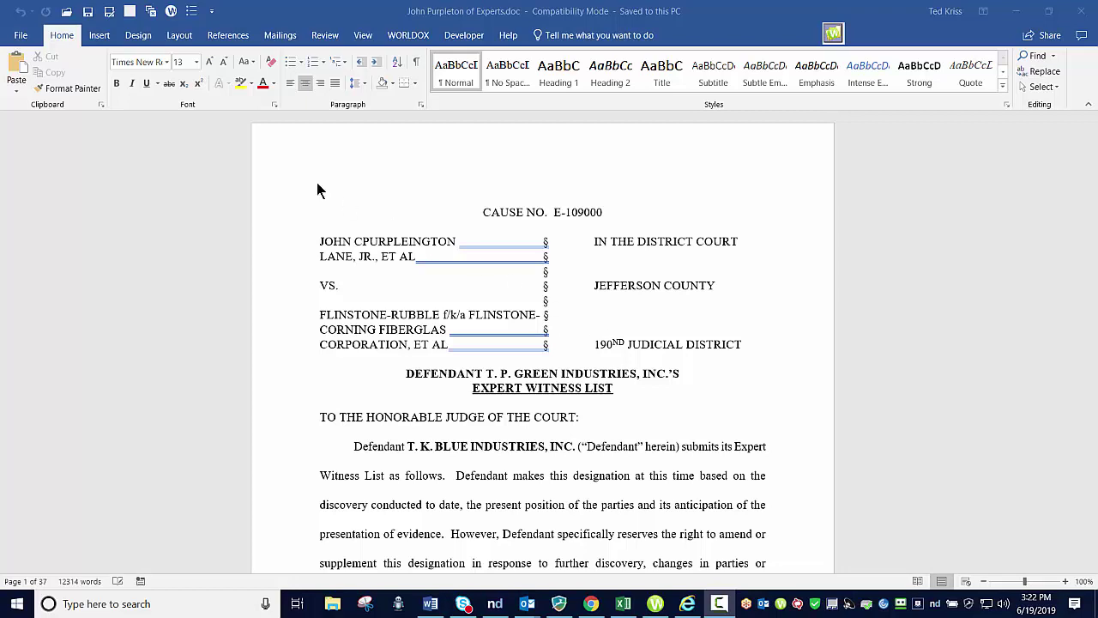
- Profile the witness list as client 00042, matter 0010, DocType AGR, adding Purpleton to the dictionary
left_click(87, 12)
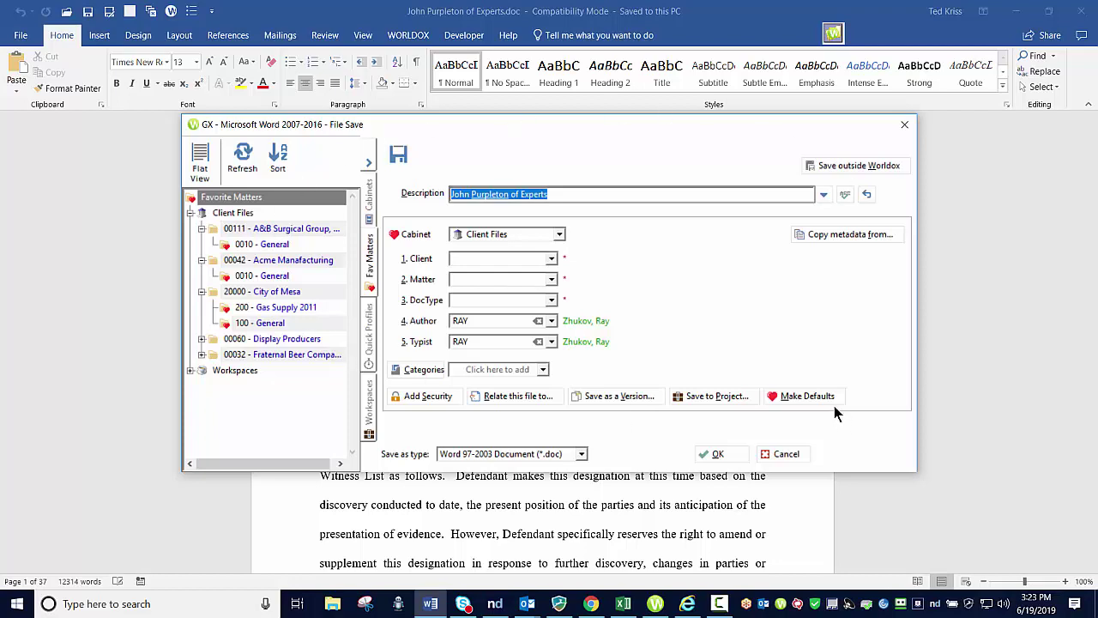
left_click(422, 260)
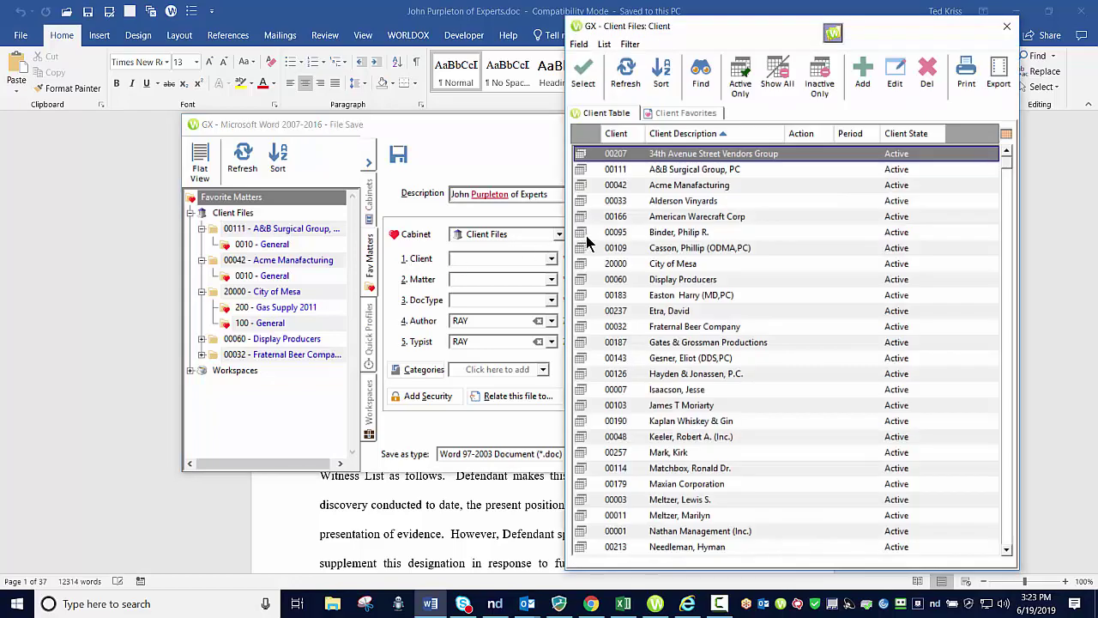
double_click(668, 185)
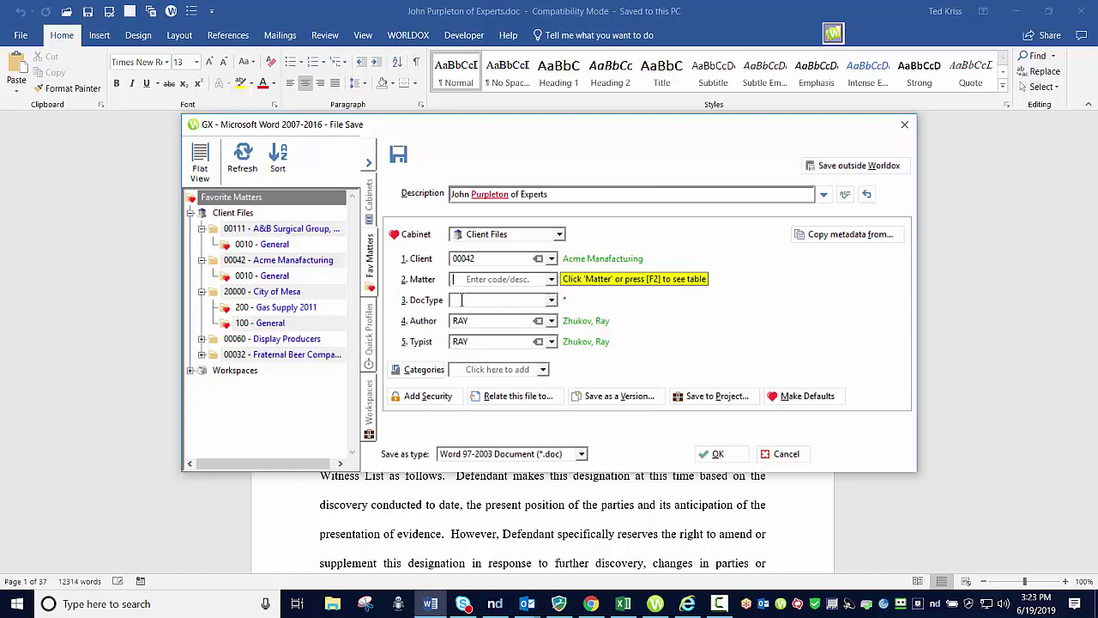
left_click(420, 274)
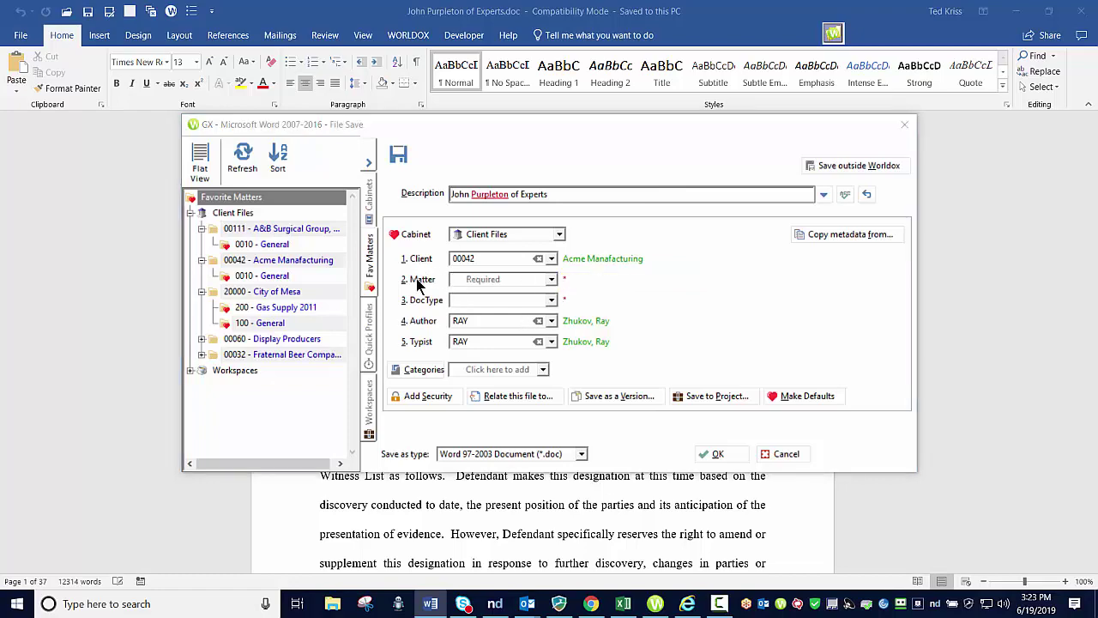
left_click(652, 269)
double_click(651, 268)
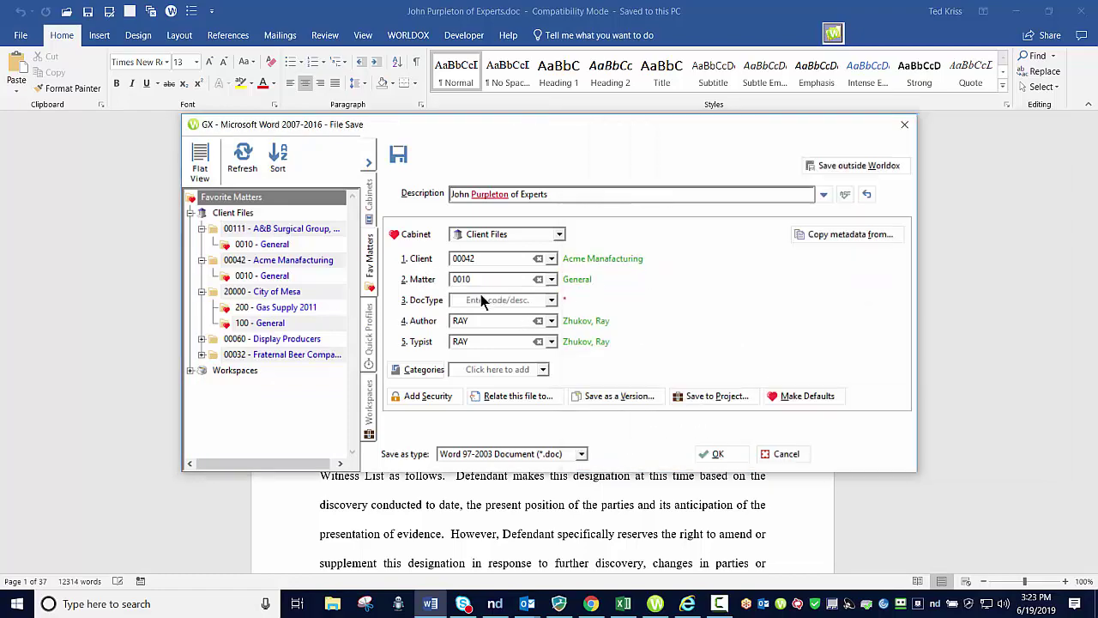
left_click(551, 299)
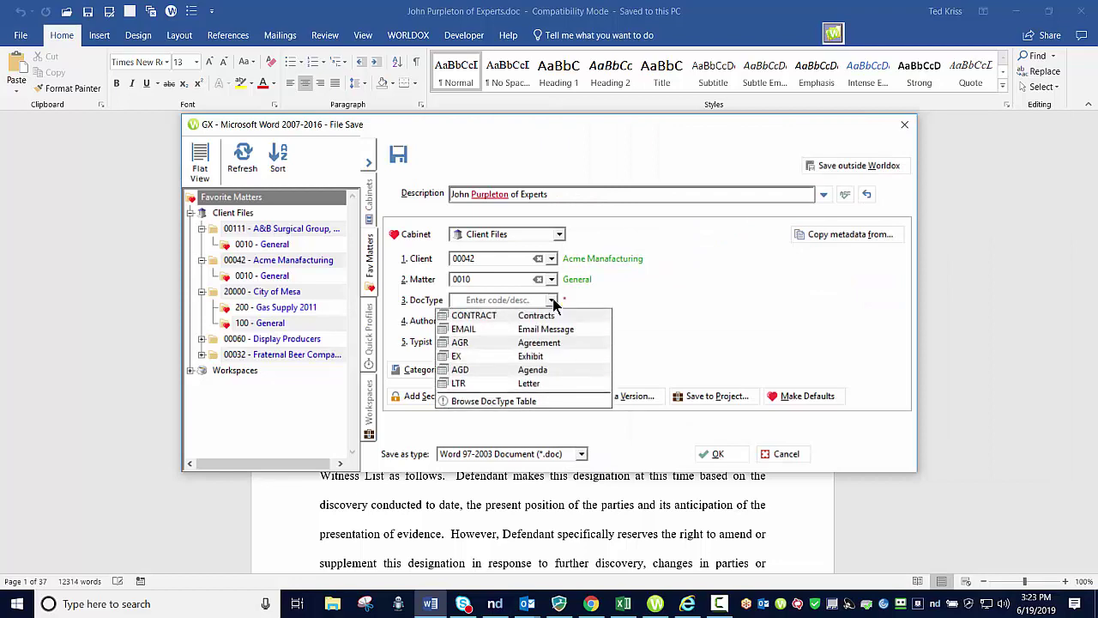
left_click(483, 341)
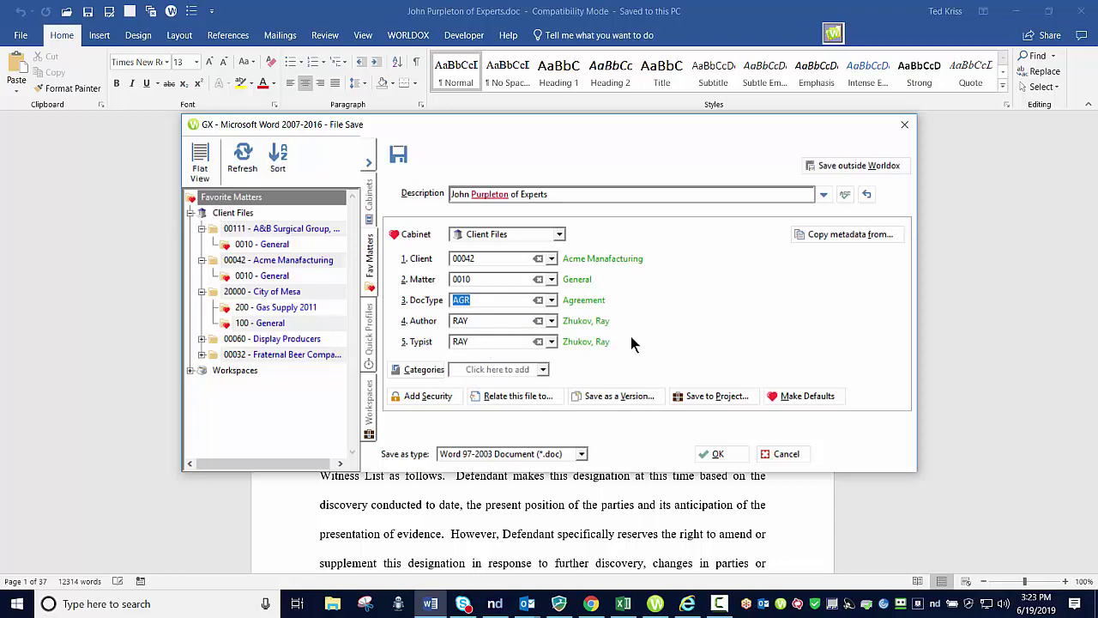
left_click(847, 195)
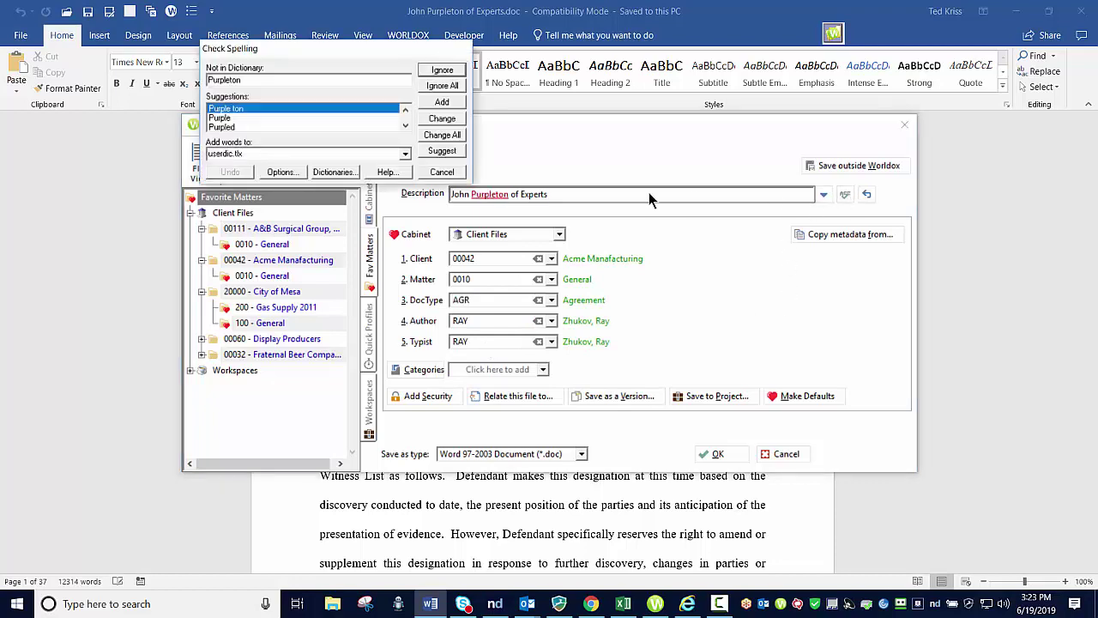
left_click(438, 99)
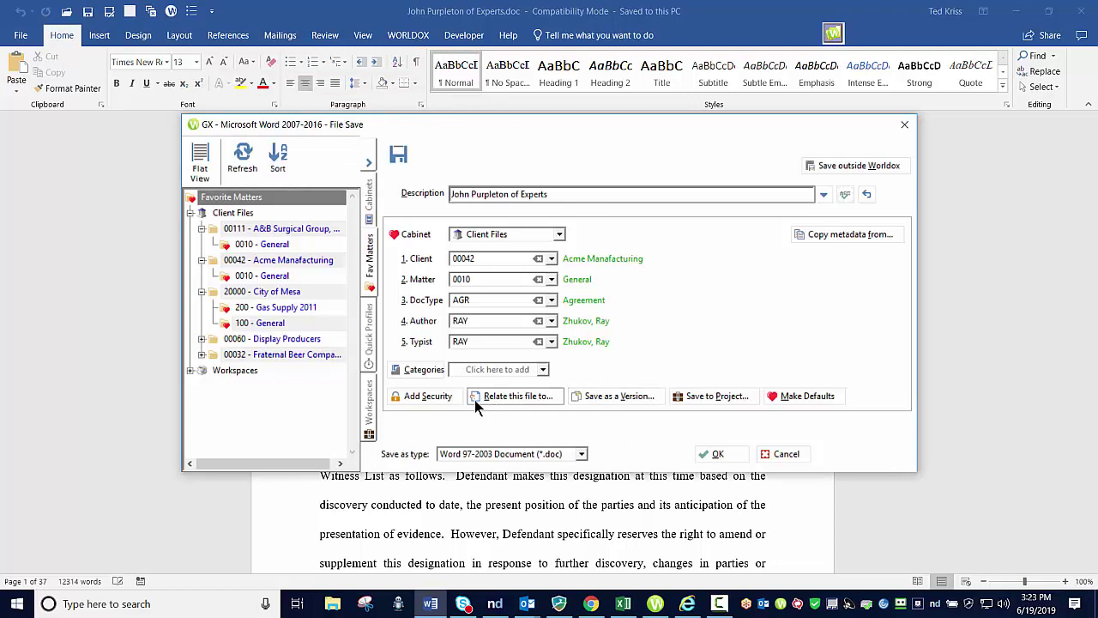
left_click(719, 455)
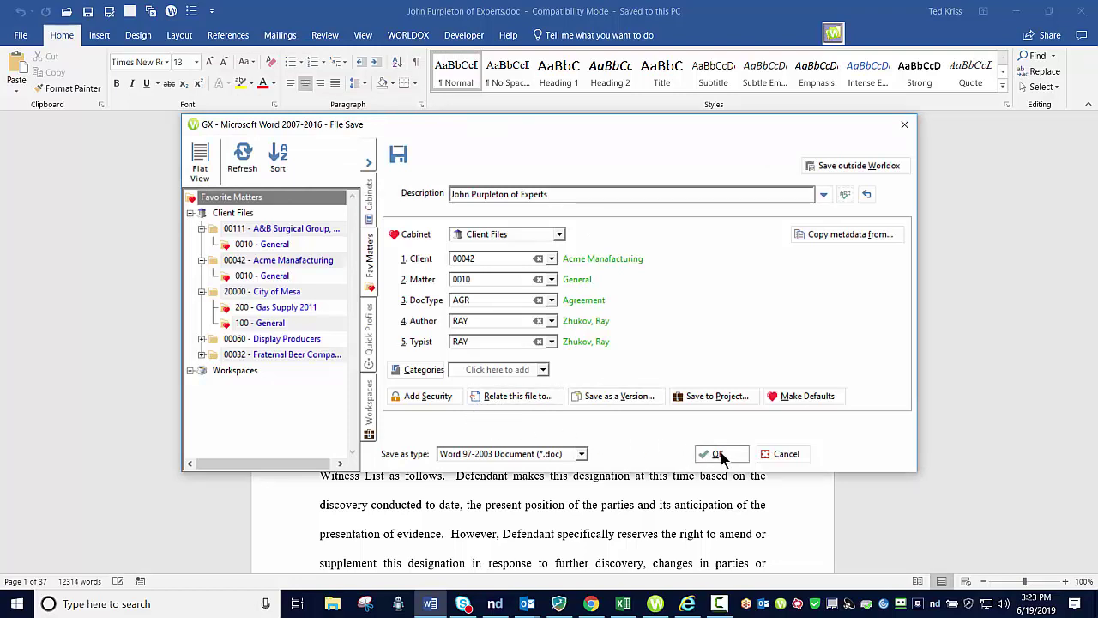
- Save the witness list as document 00010045 and reopen its save profile
left_click(719, 455)
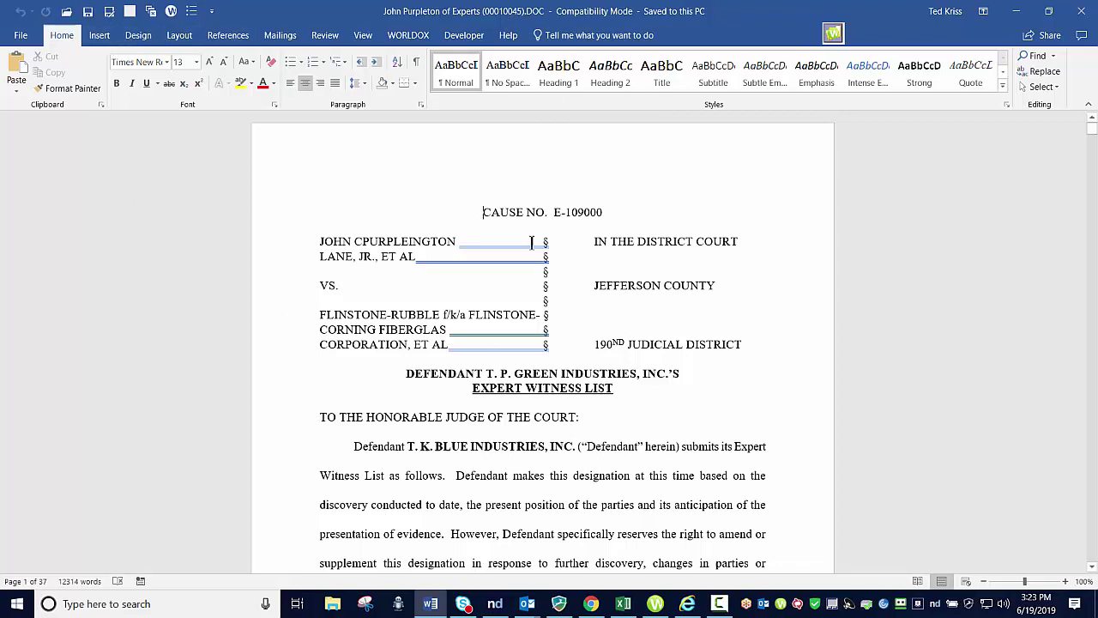
left_click(109, 16)
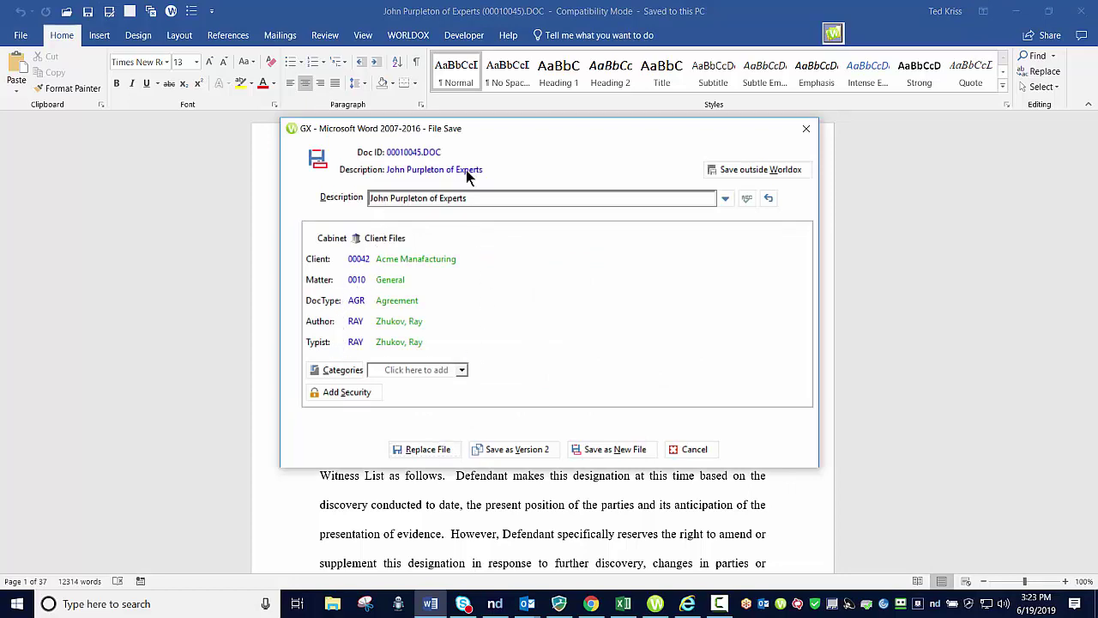
left_click_drag(526, 132, 655, 145)
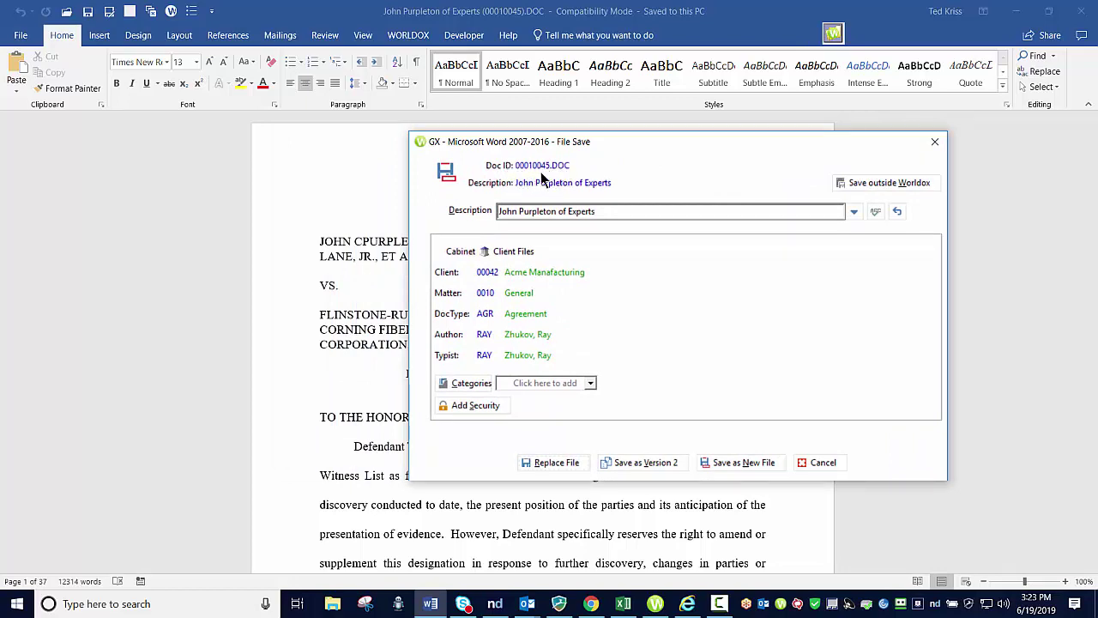
- Add a comment line reading 'Draft fro the Atty Review' under the description
left_click(605, 212)
key("Tab")
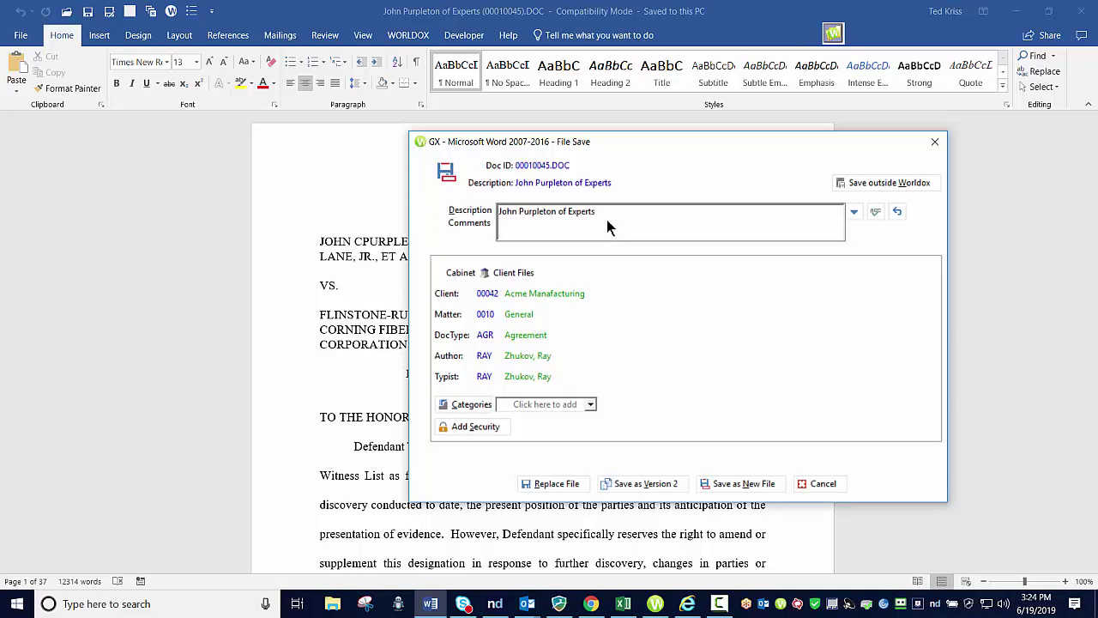
type("D")
type("raft fro the Atty Revie")
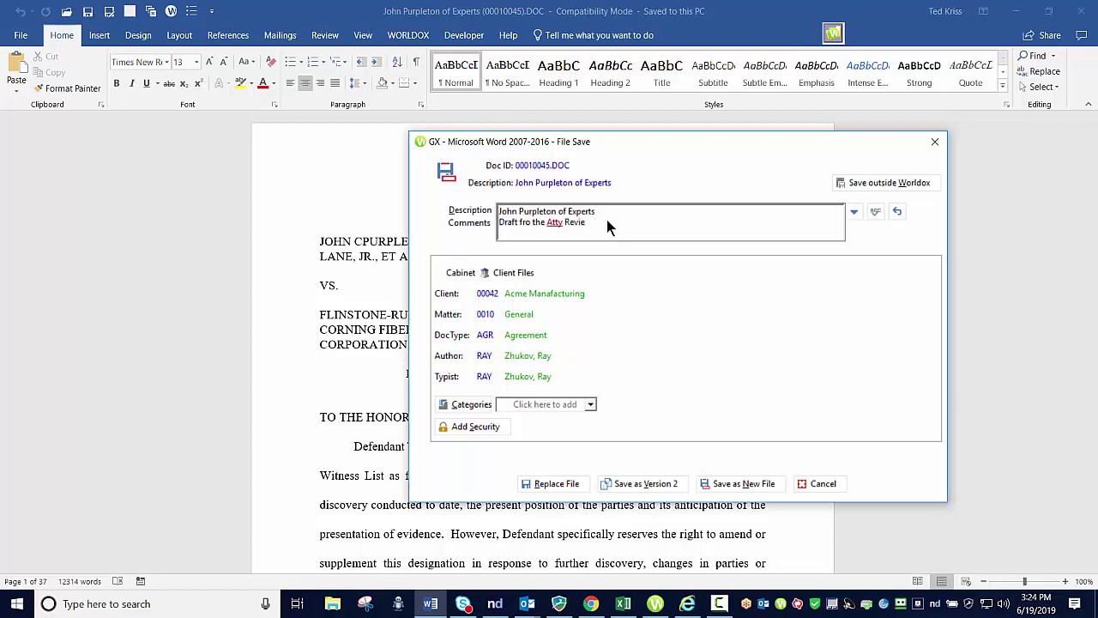
type("w")
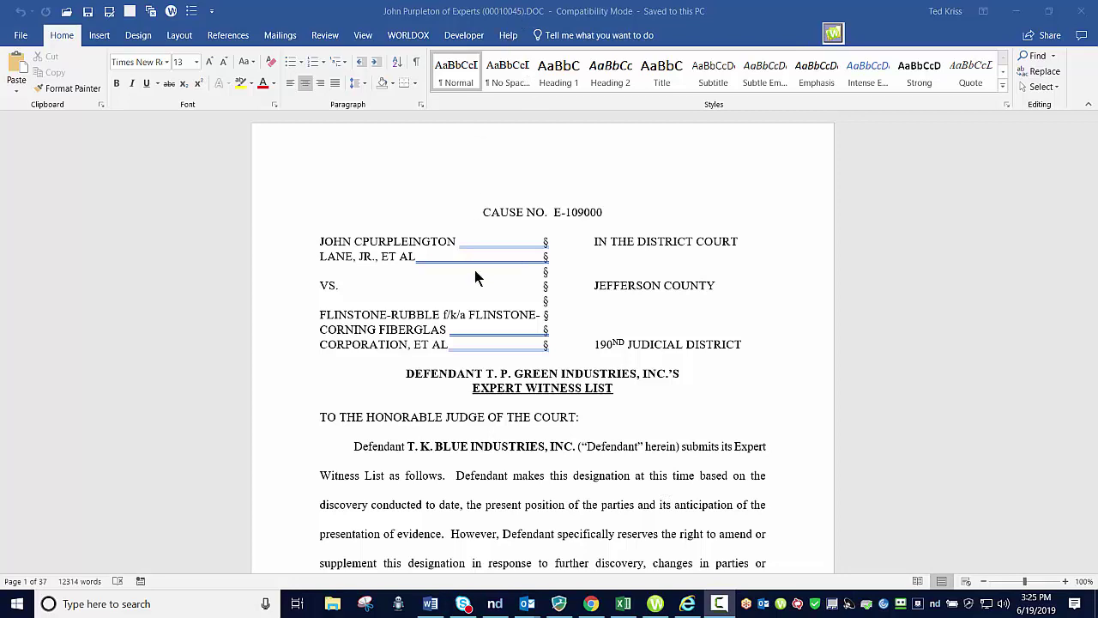
- Reopen the save profile and enter the comment 'Atty Review of Draft which is ready to file TCK'
left_click(109, 15)
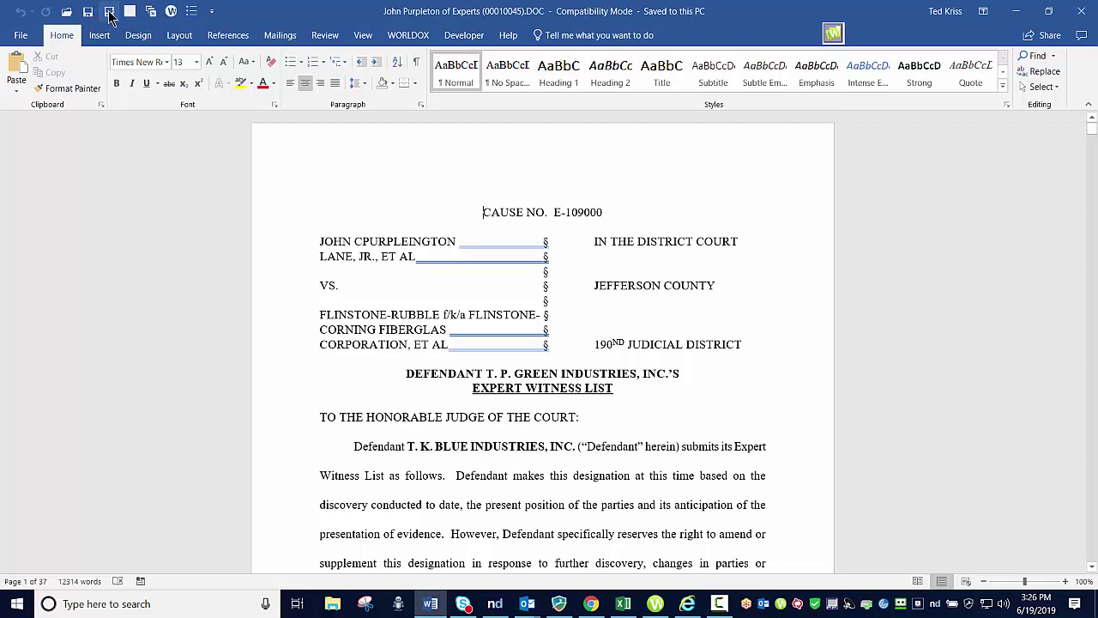
left_click(109, 13)
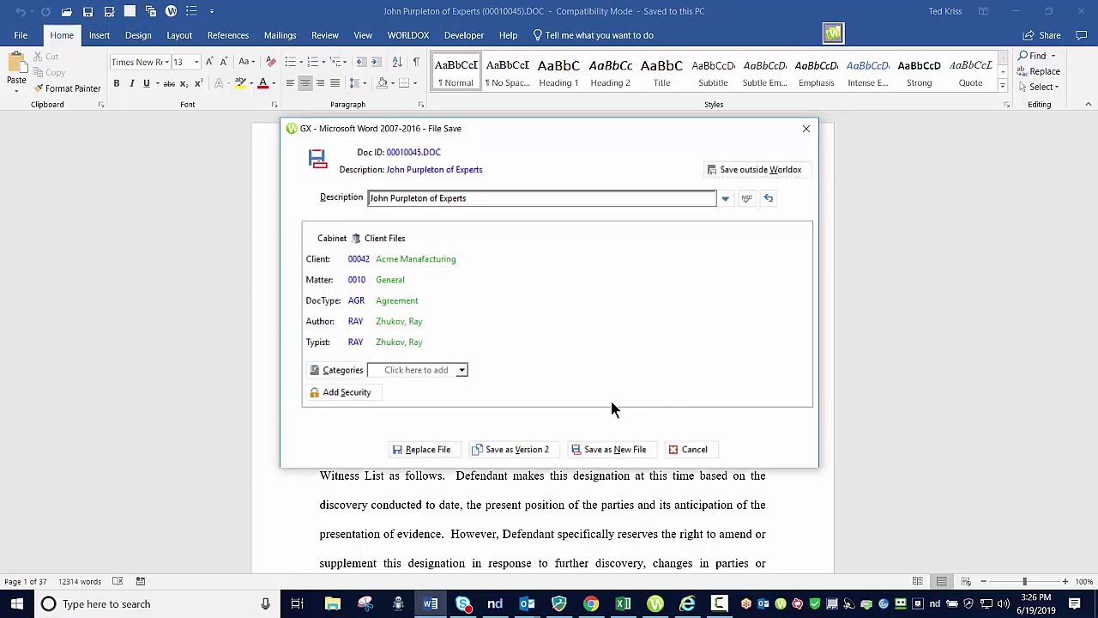
left_click(520, 198)
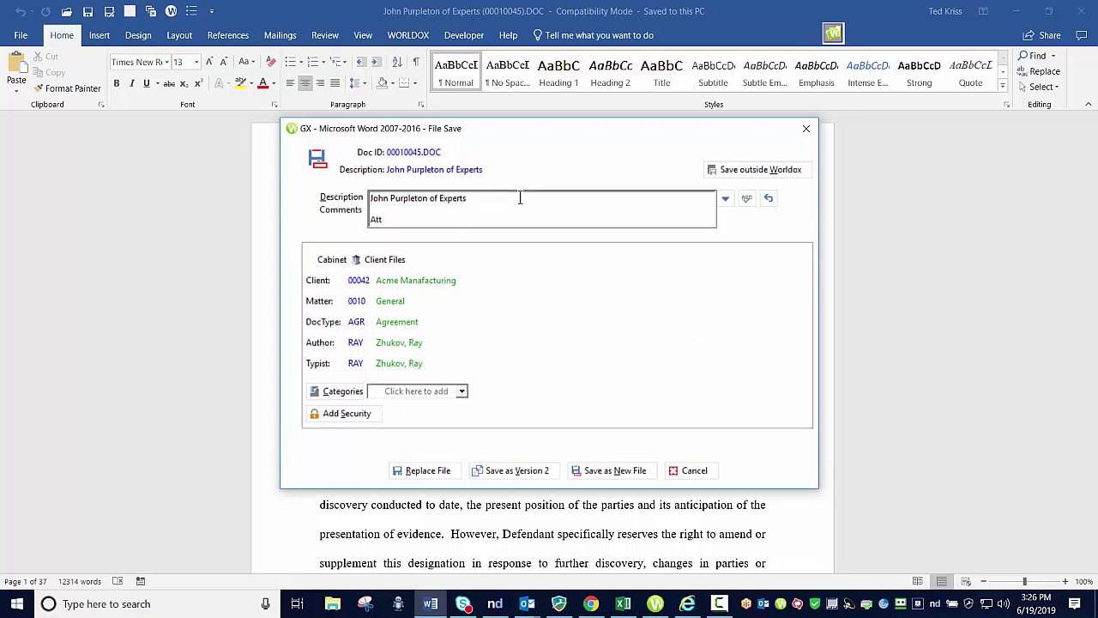
type("Atty Review of Dr")
type("aft with")
key("BackSpace")
key("BackSpace")
type("hich is ready to file")
left_click_drag(525, 220, 329, 221)
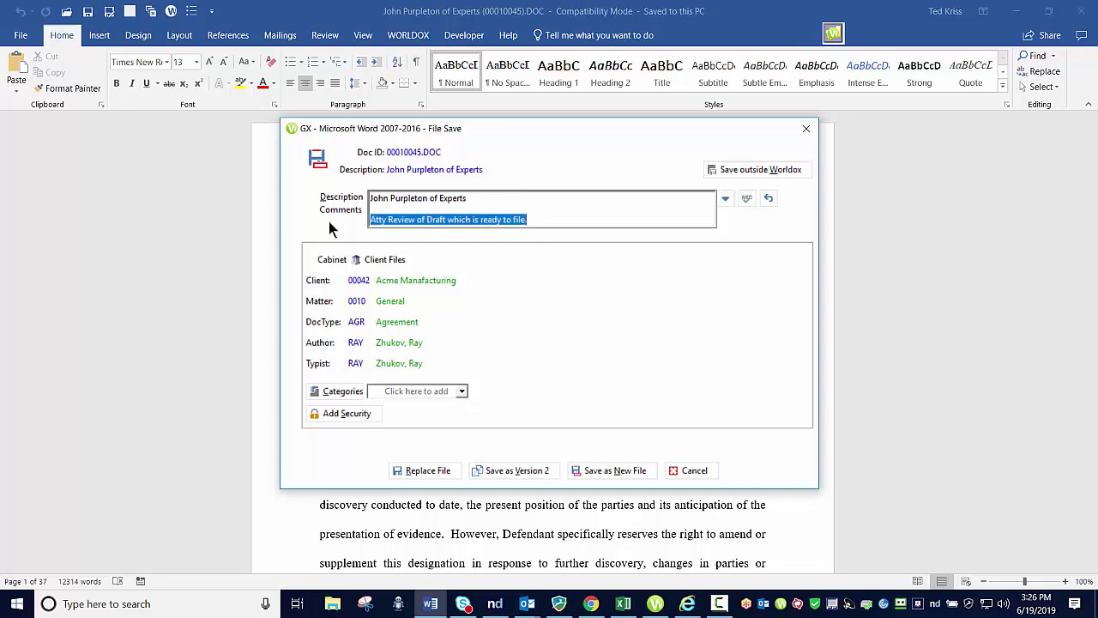
left_click(541, 223)
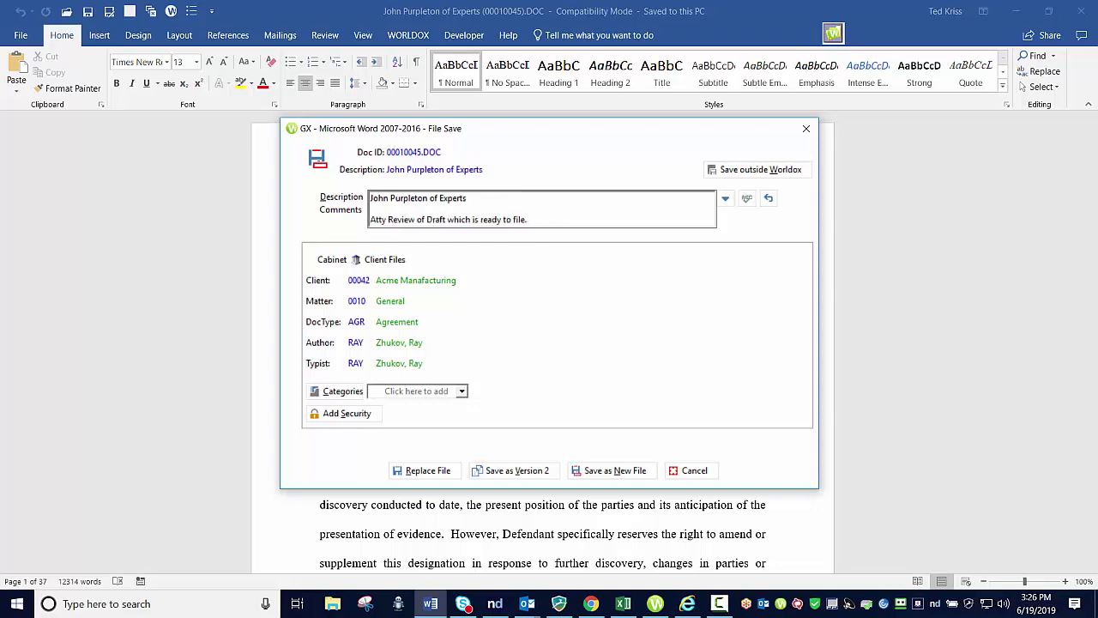
type("TCK")
- Save as Version 2, ignoring the spelling flag on TCK and cancelling the extra save window
left_click(520, 472)
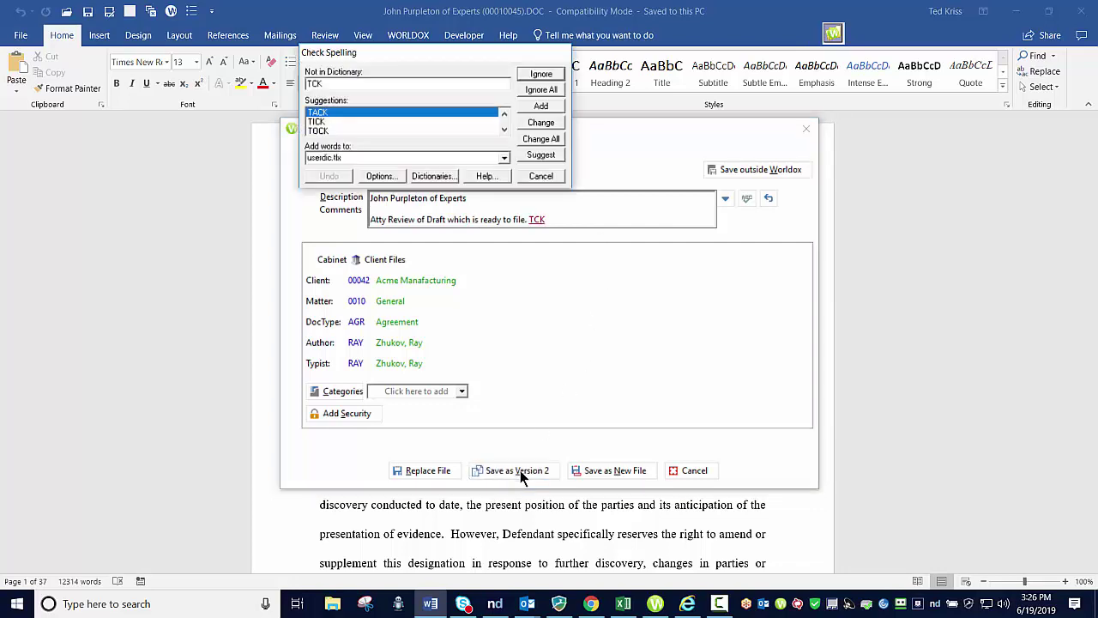
left_click(542, 91)
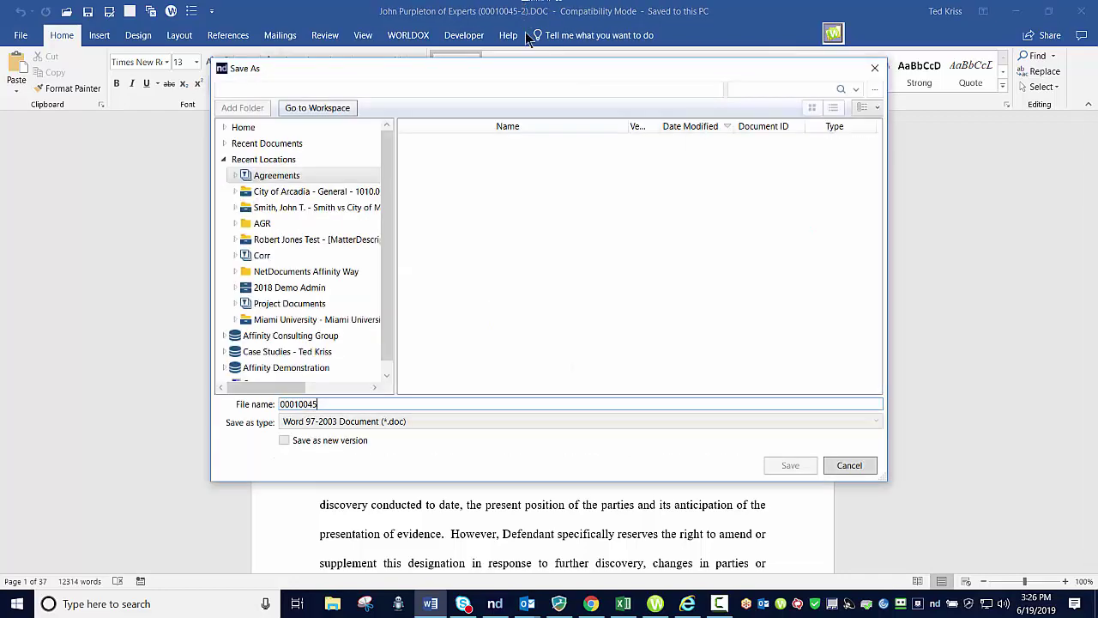
left_click(849, 462)
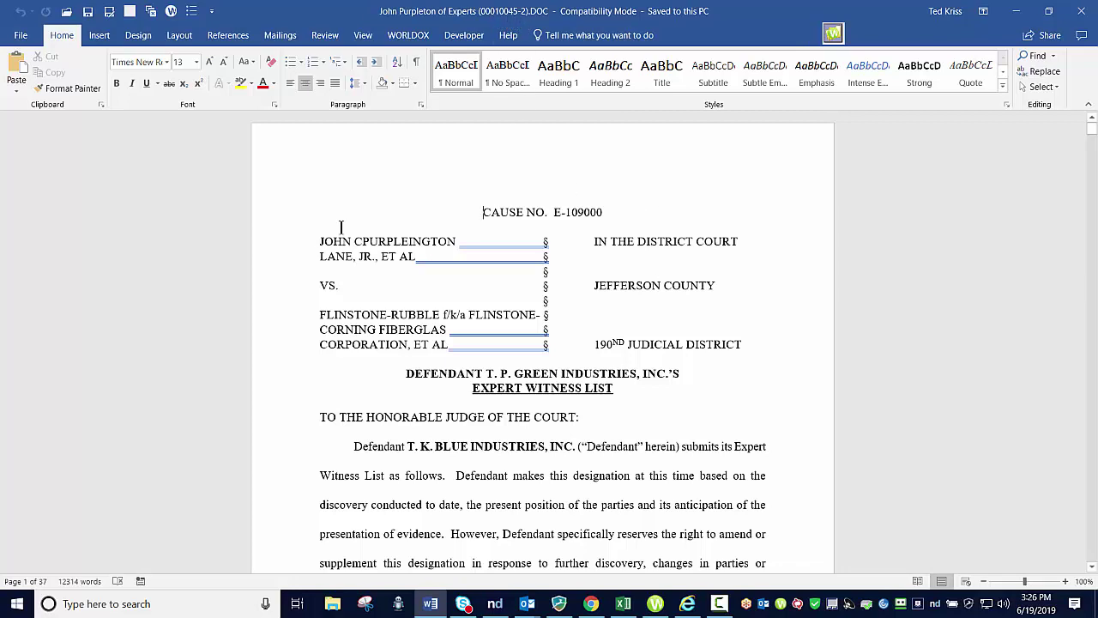
- Replace the old comment with 'Final was filed with court' and save as Version 3
left_click(111, 12)
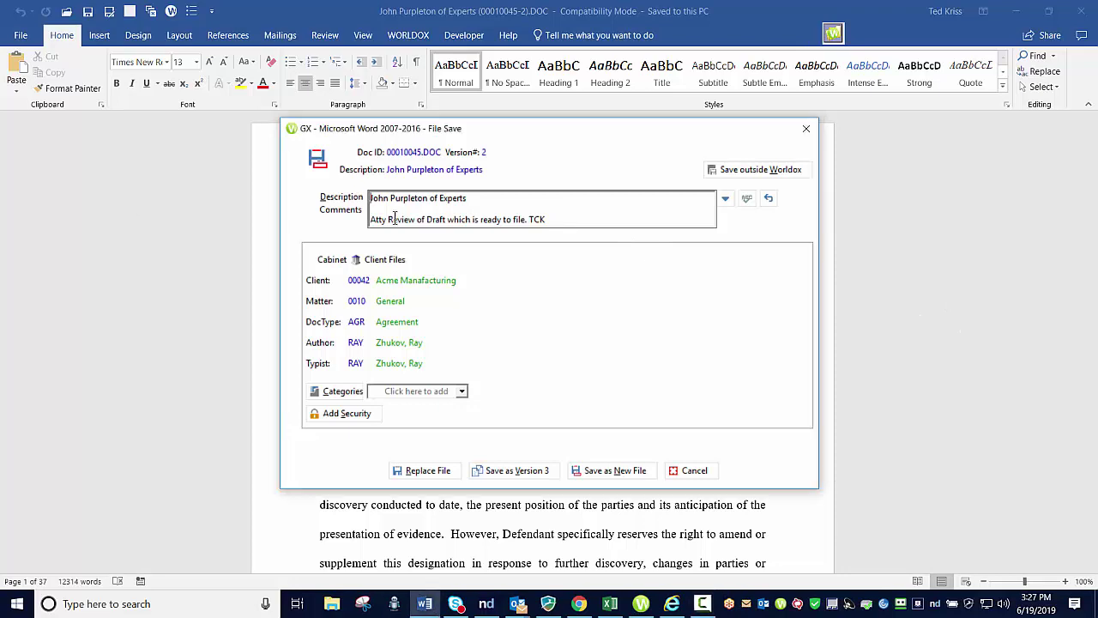
left_click_drag(558, 221, 315, 223)
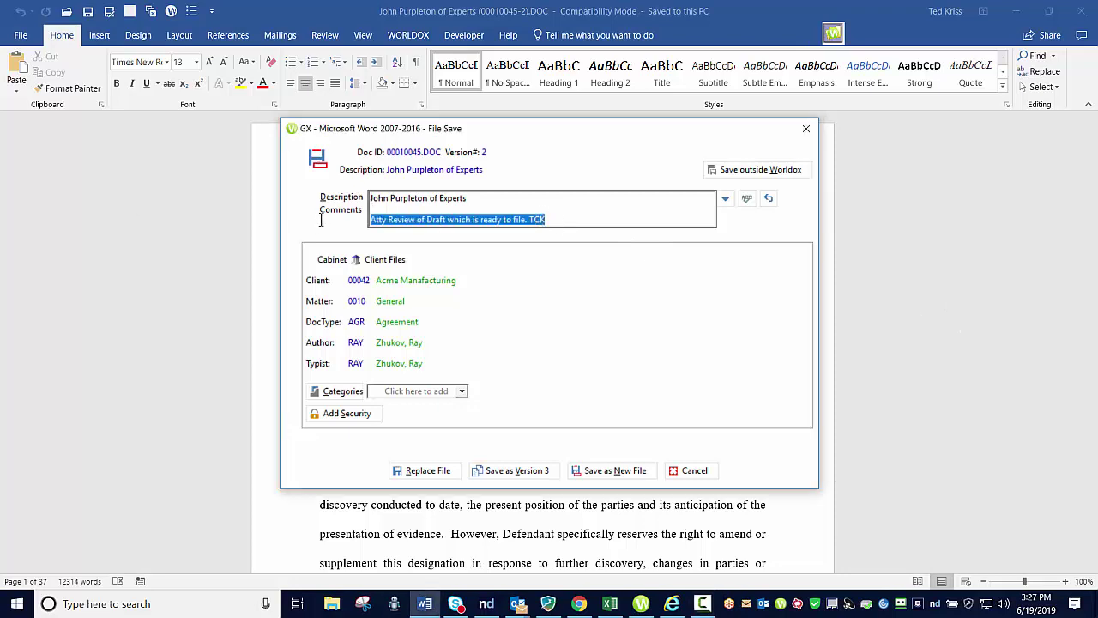
key("BackSpace")
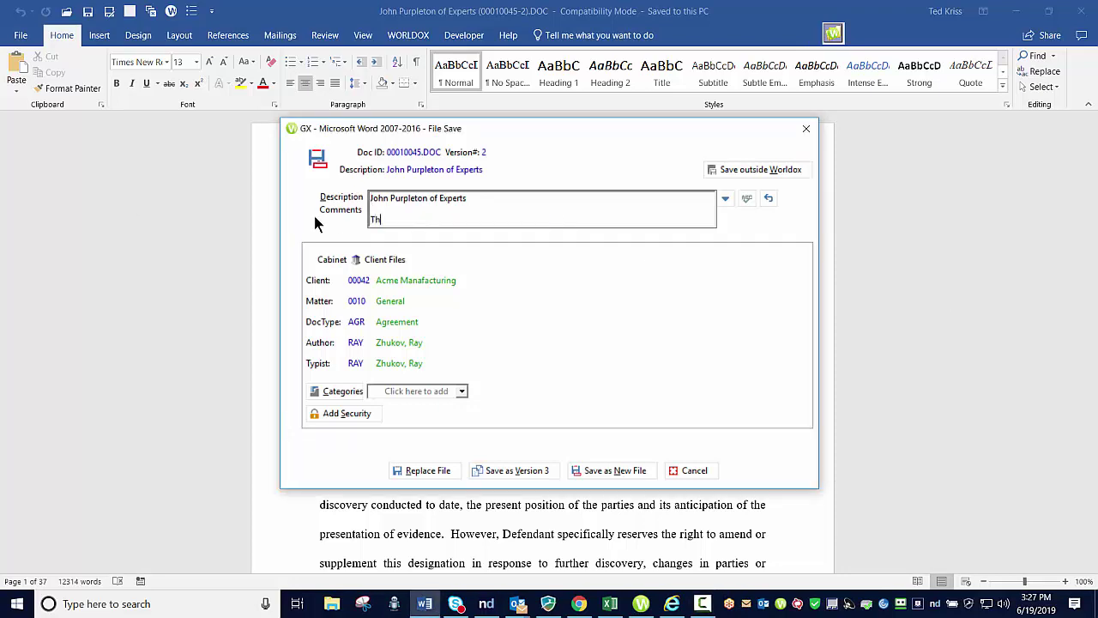
type("Final was filed with court")
left_click(504, 472)
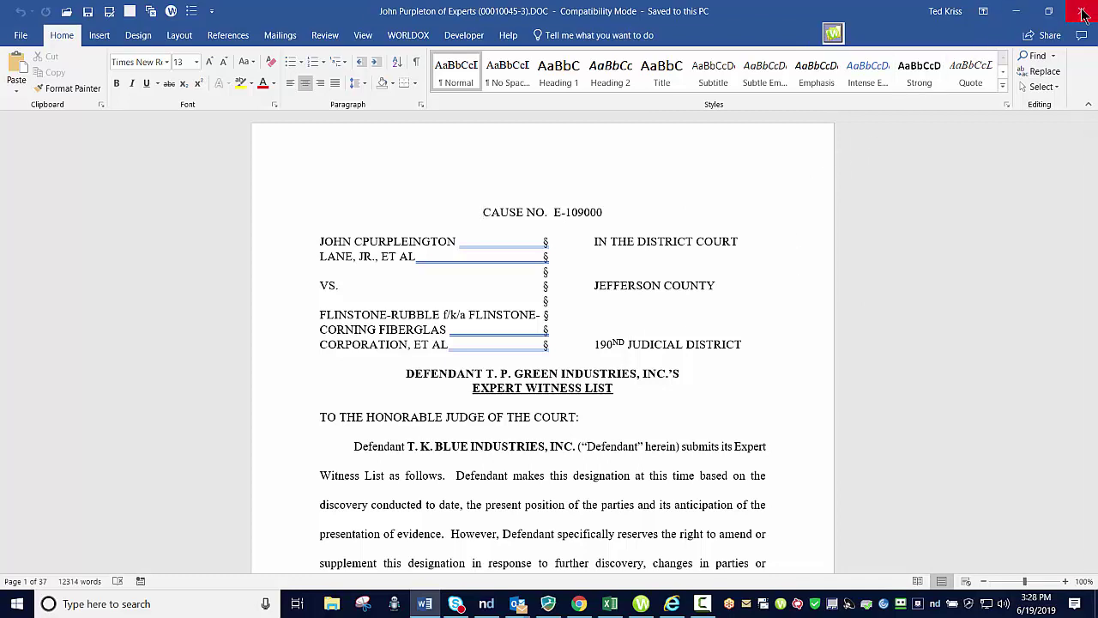
- Close the Word document, refresh the Worldox Acme Manufacturing/General list and select John Purpleton of Experts
left_click(151, 12)
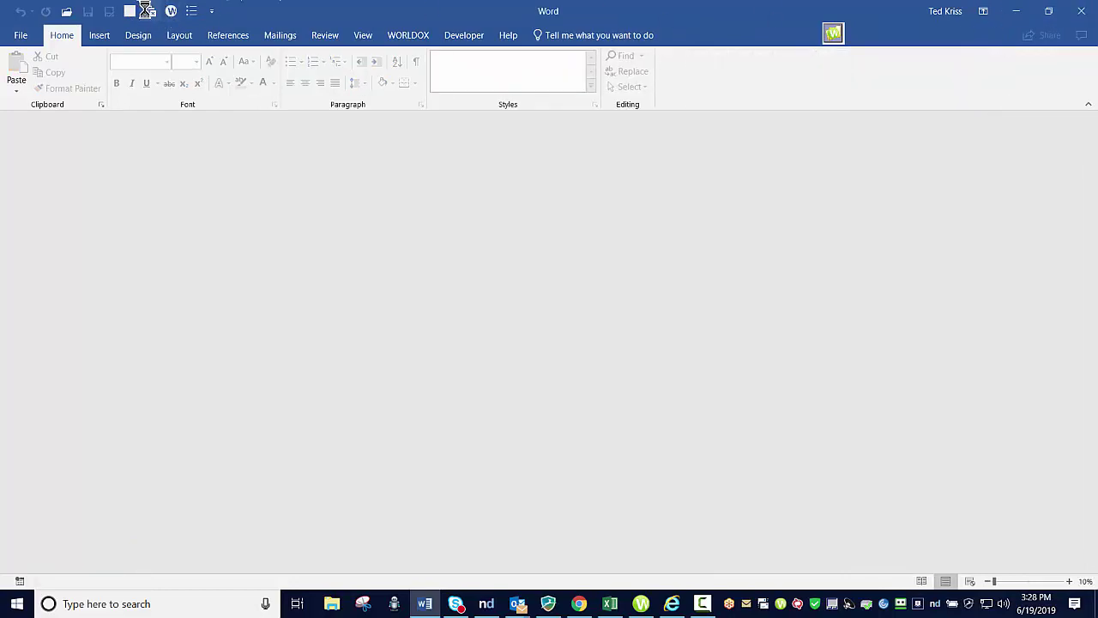
left_click(171, 11)
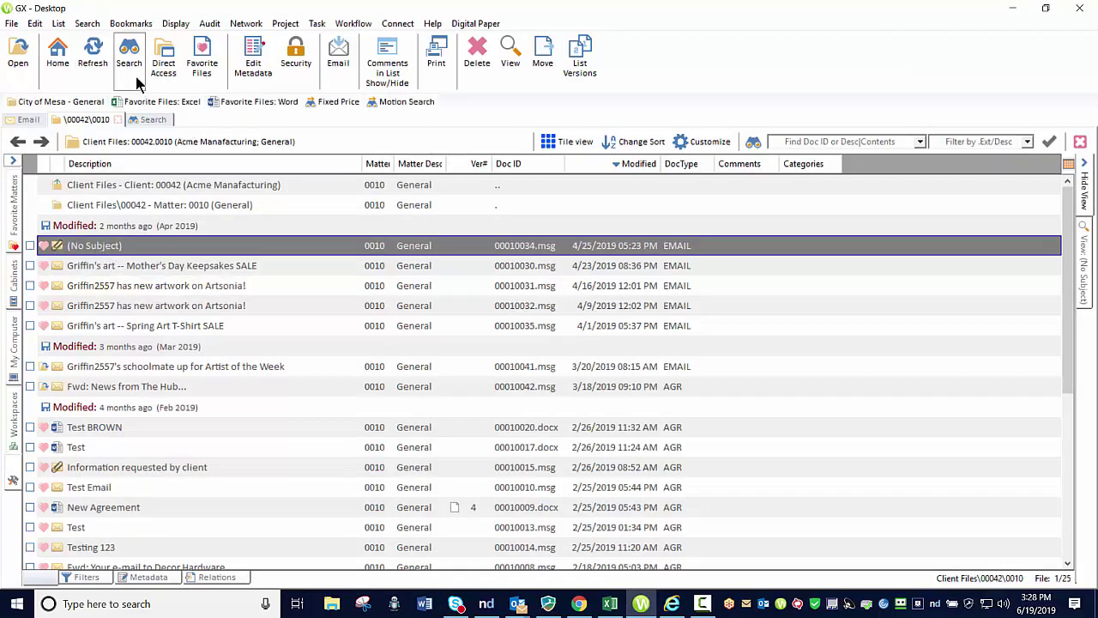
left_click(93, 56)
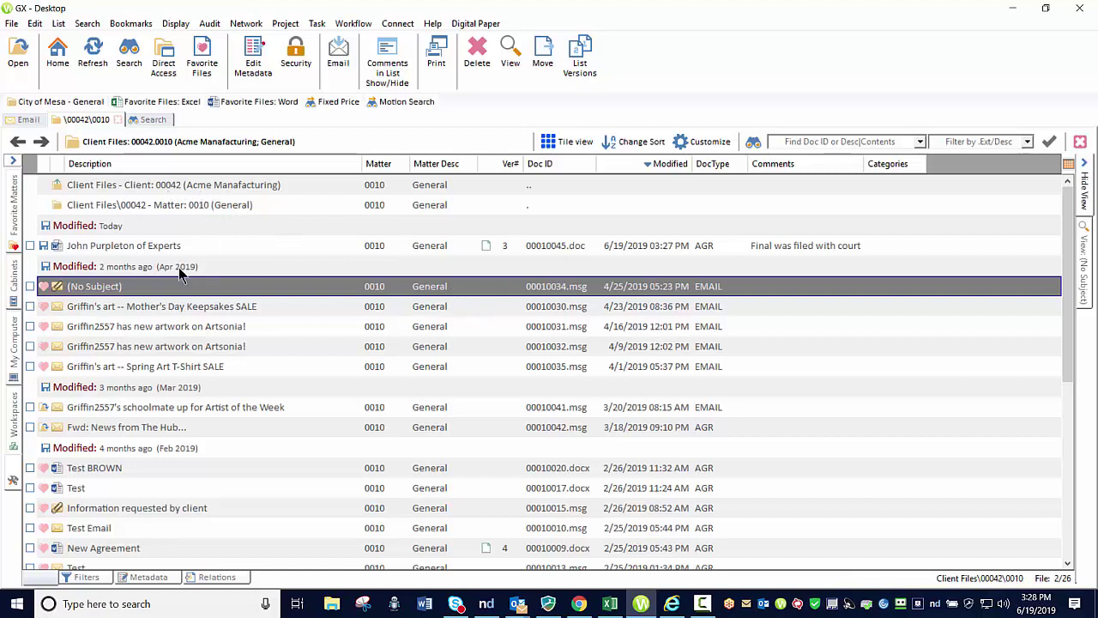
left_click(223, 245)
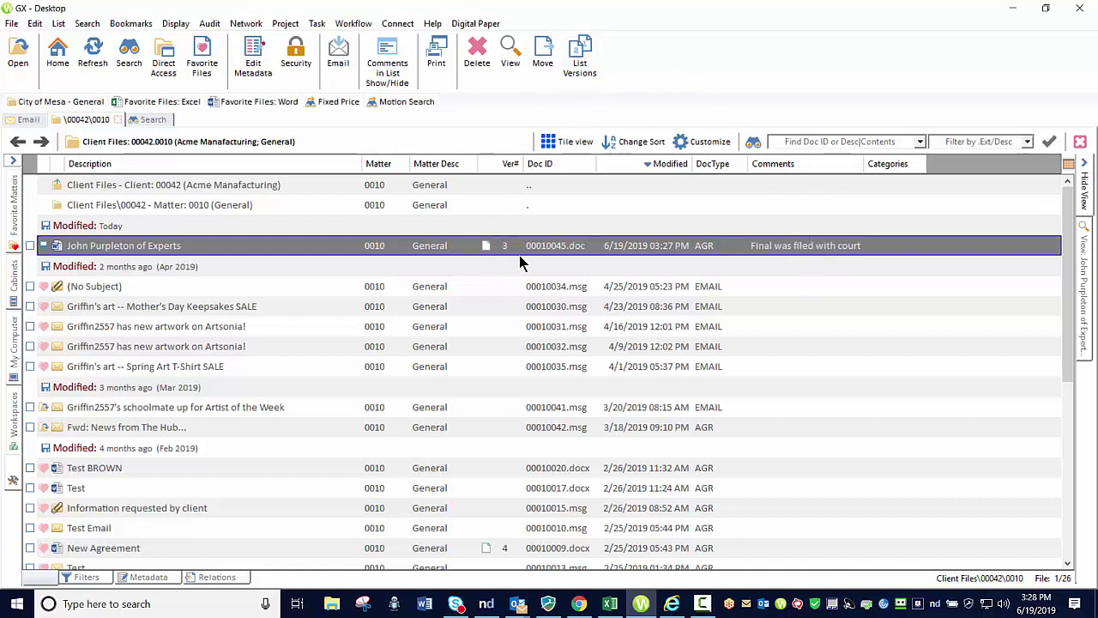
- Open the version list for John Purpleton of Experts and browse versions 1, 2 and 3
left_click(574, 57)
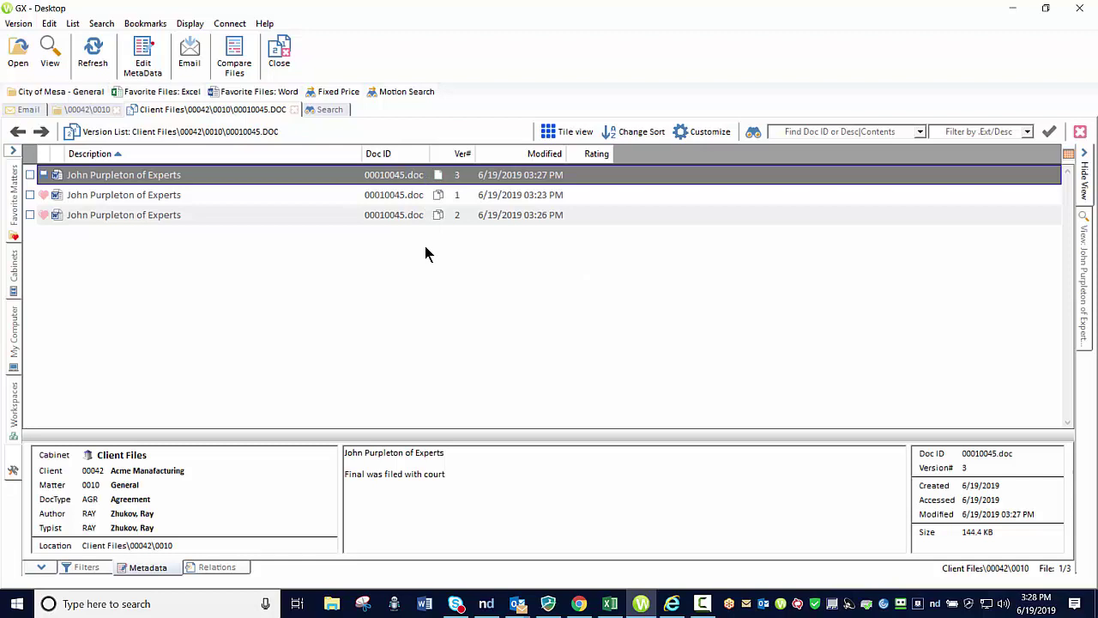
key("Down")
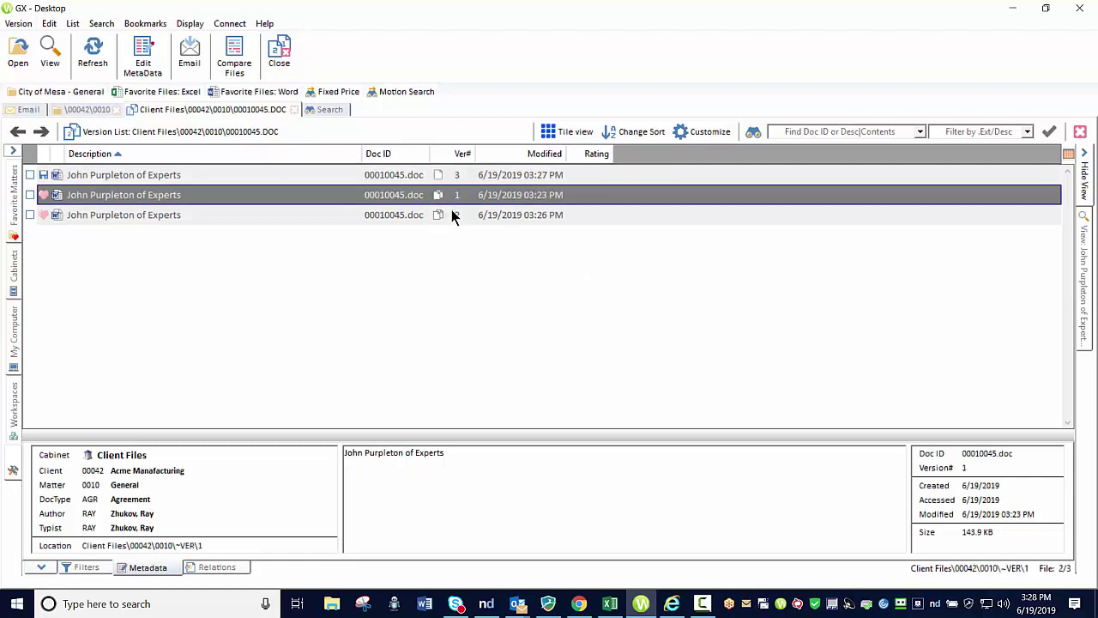
left_click(452, 214)
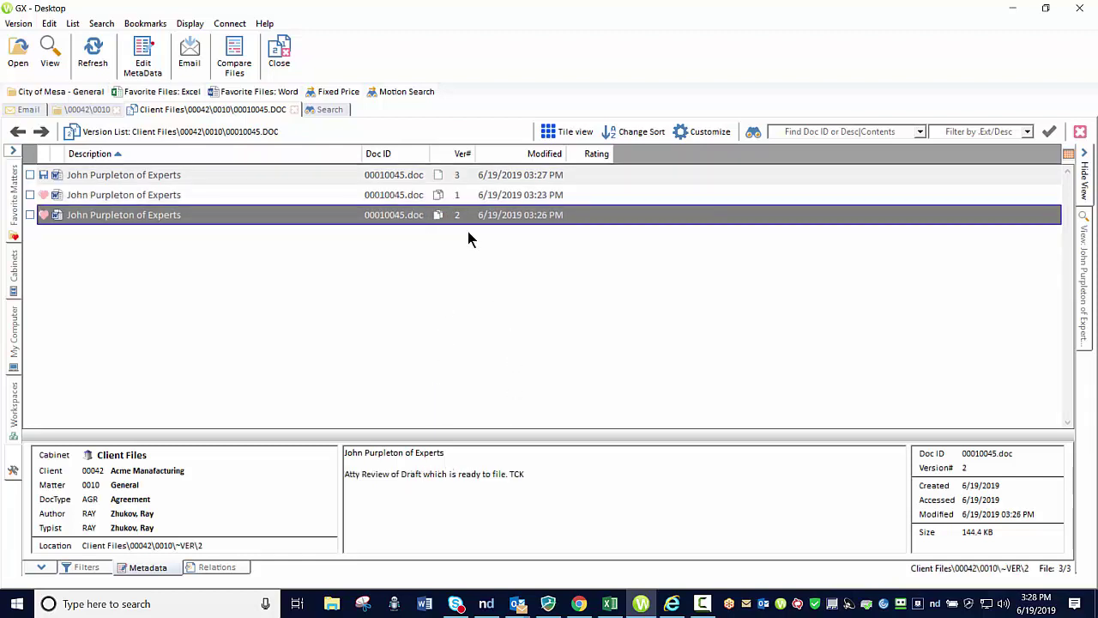
left_click(449, 175)
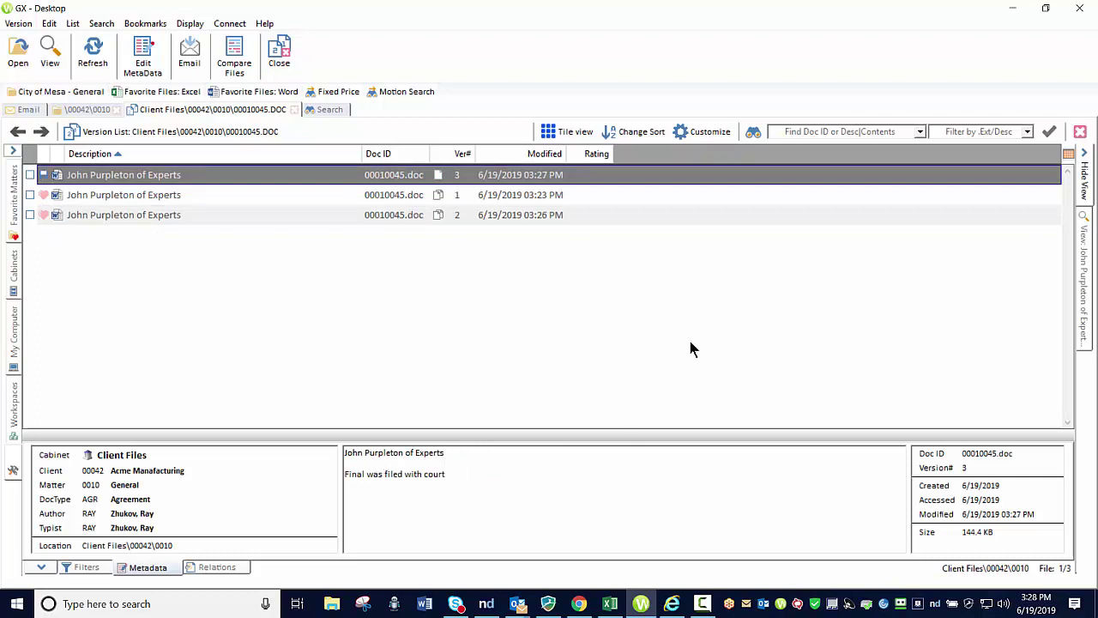
- Add a Comments column to the version list and select version 1
right_click(668, 153)
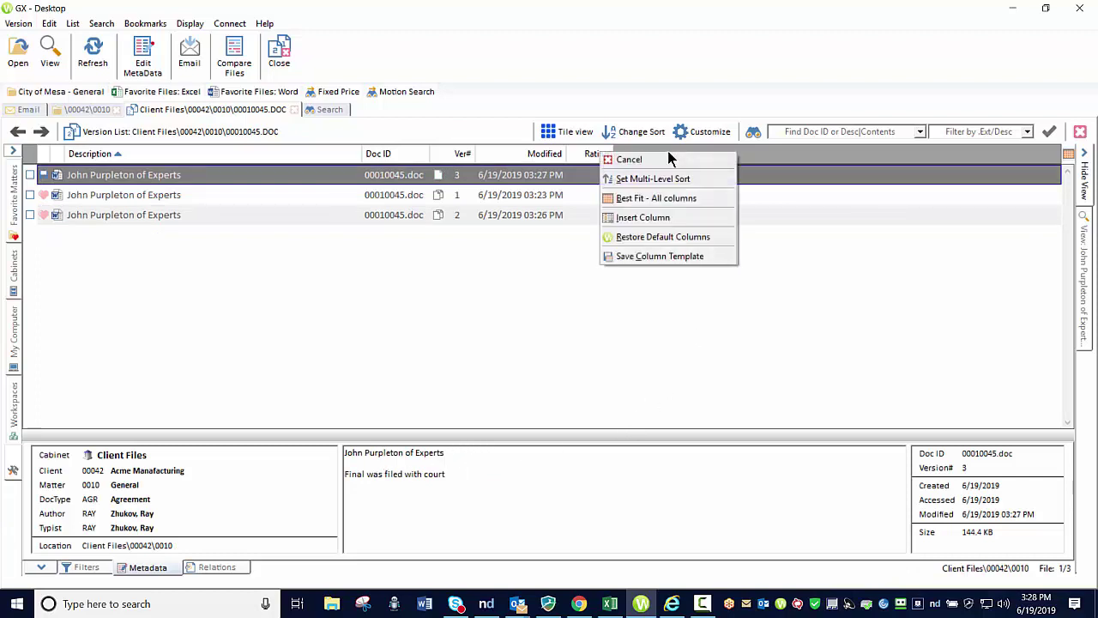
mouse_move(662, 214)
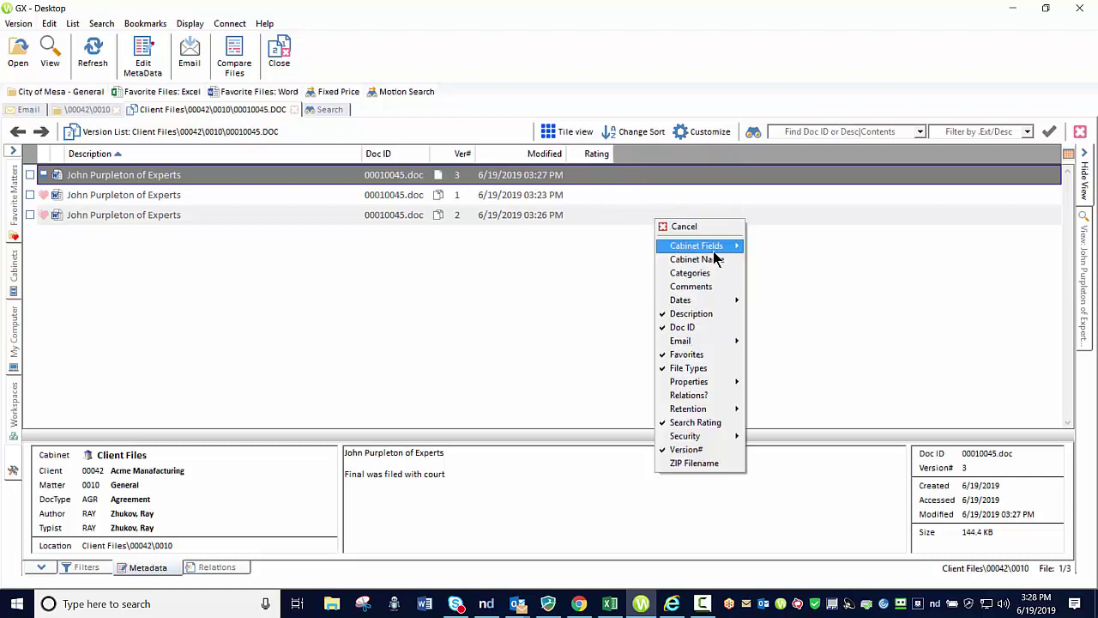
left_click(697, 288)
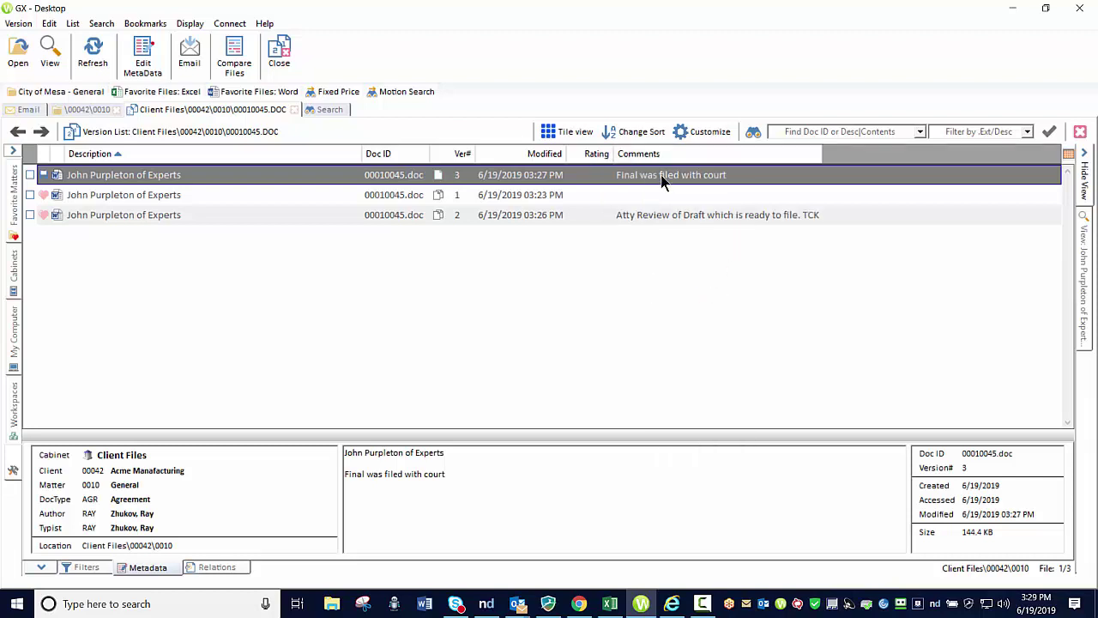
left_click(527, 196)
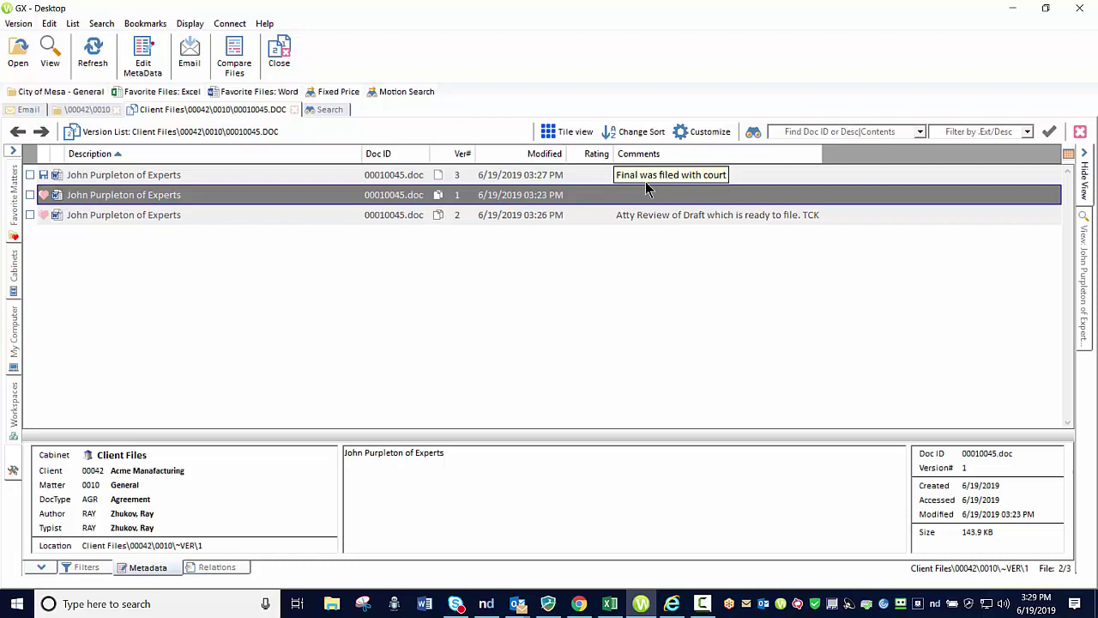
- Edit version 1's metadata to add the comment 'Draft for Atty Review' and update it
left_click(142, 53)
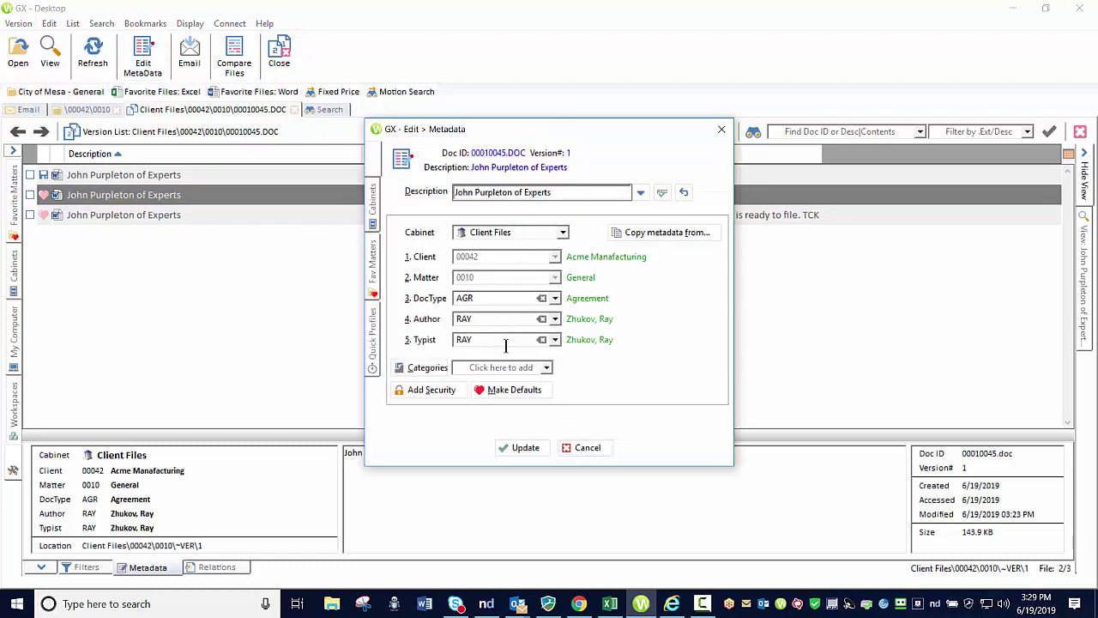
left_click(577, 192)
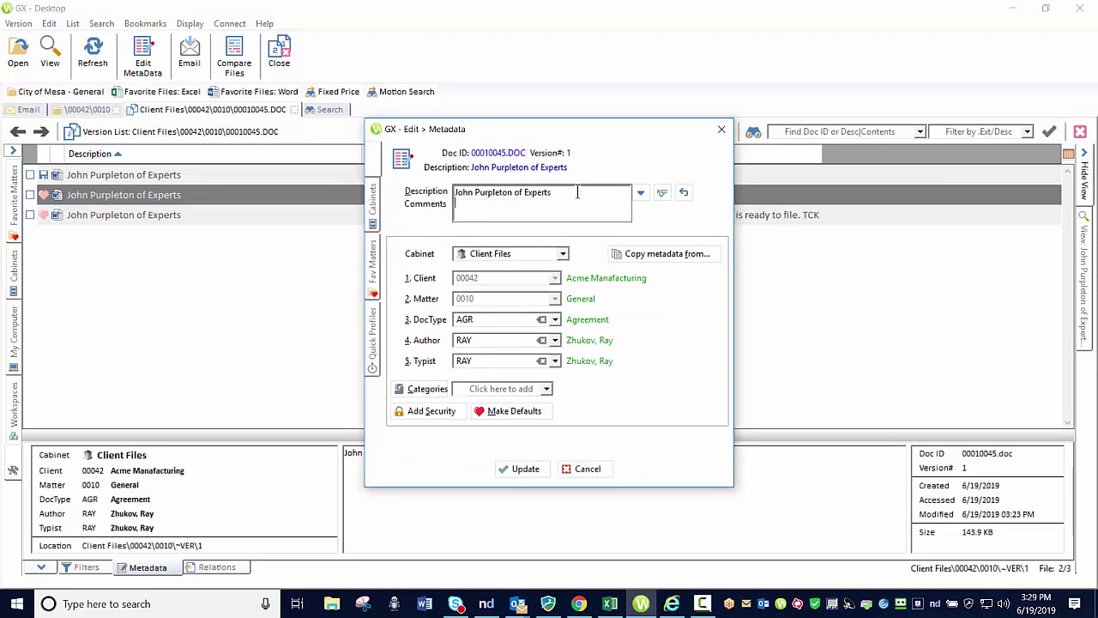
type("Draft")
type(" A")
type("or Atty Revi")
type("ew")
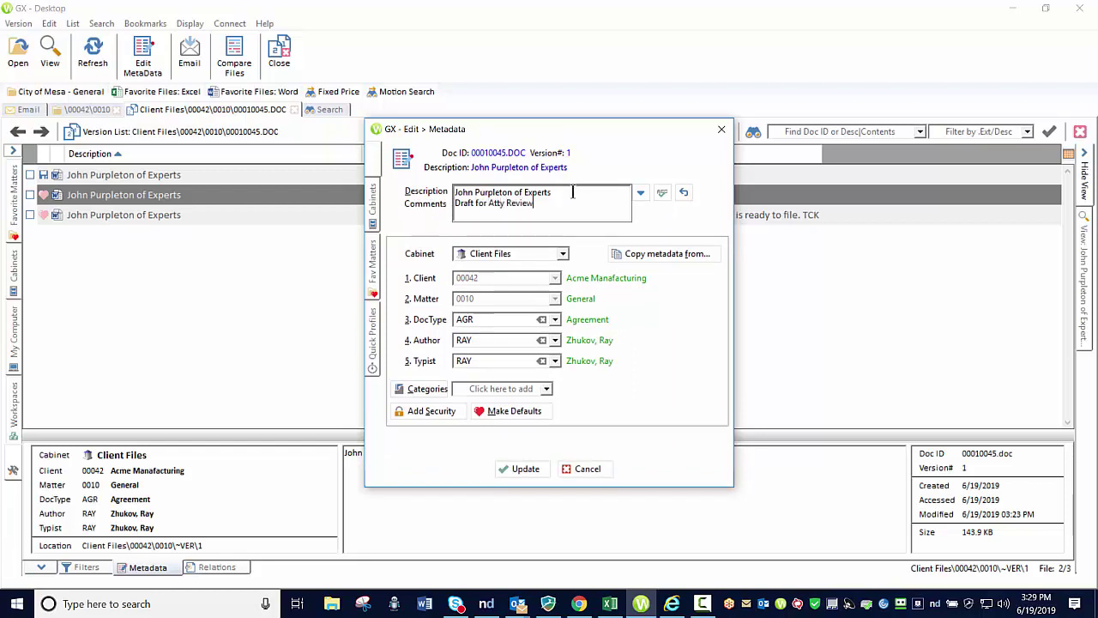
left_click(519, 469)
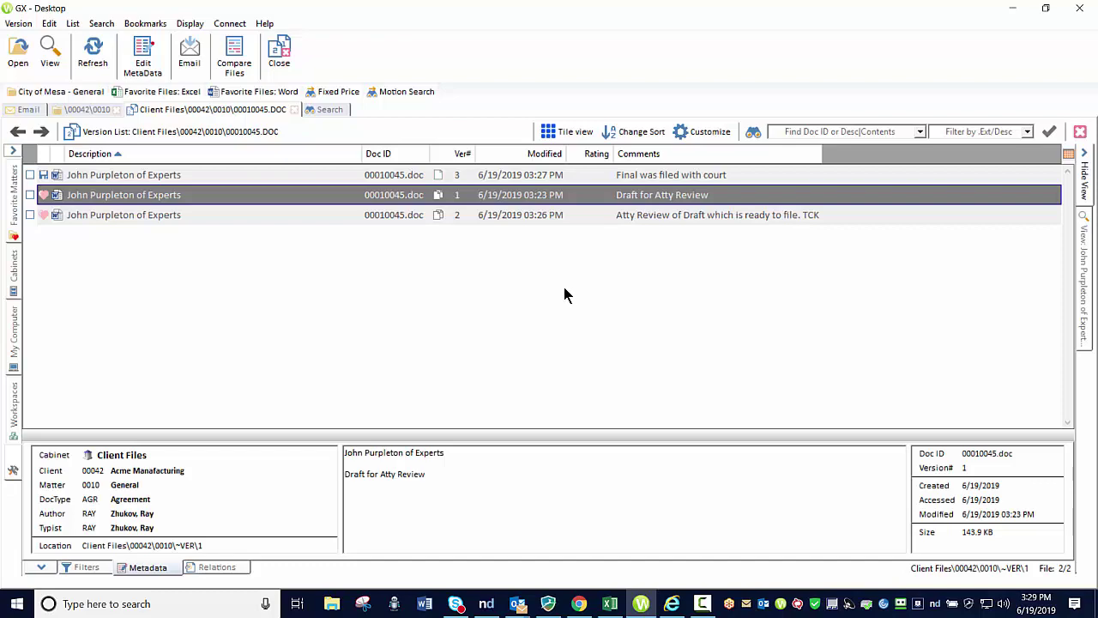
- Close the version list and the \00042\0010 Acme Manufacturing/General tab
left_click(279, 51)
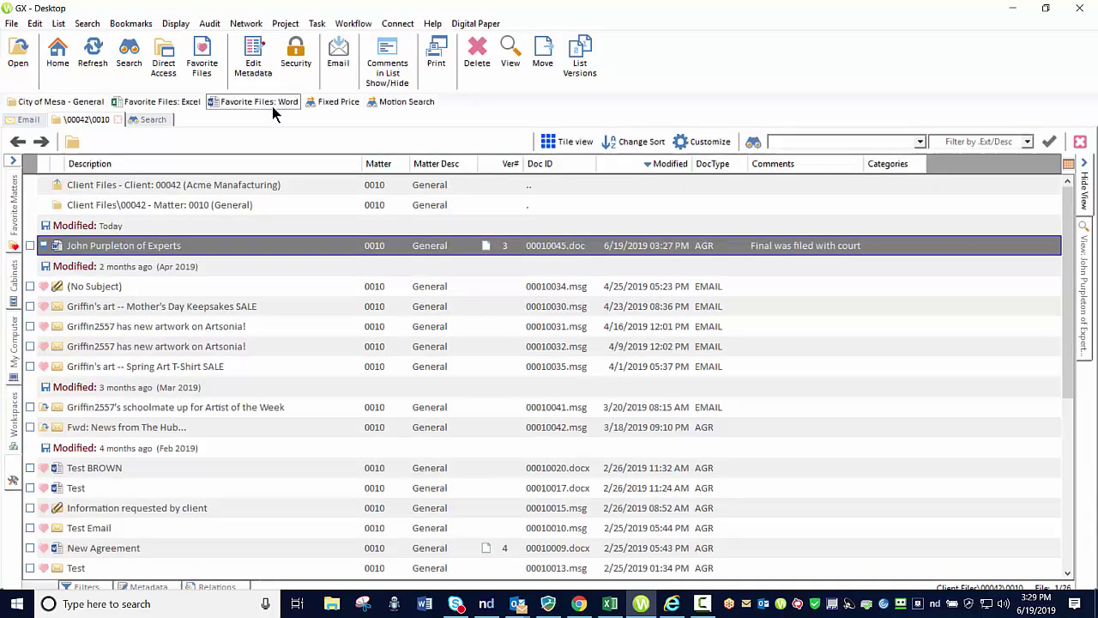
left_click(117, 120)
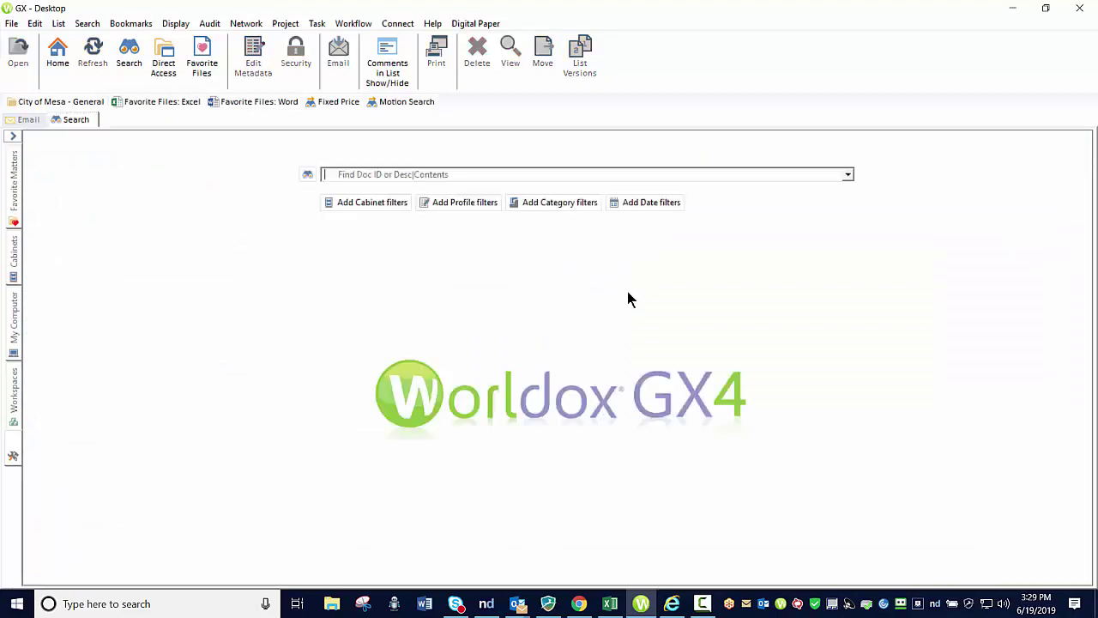